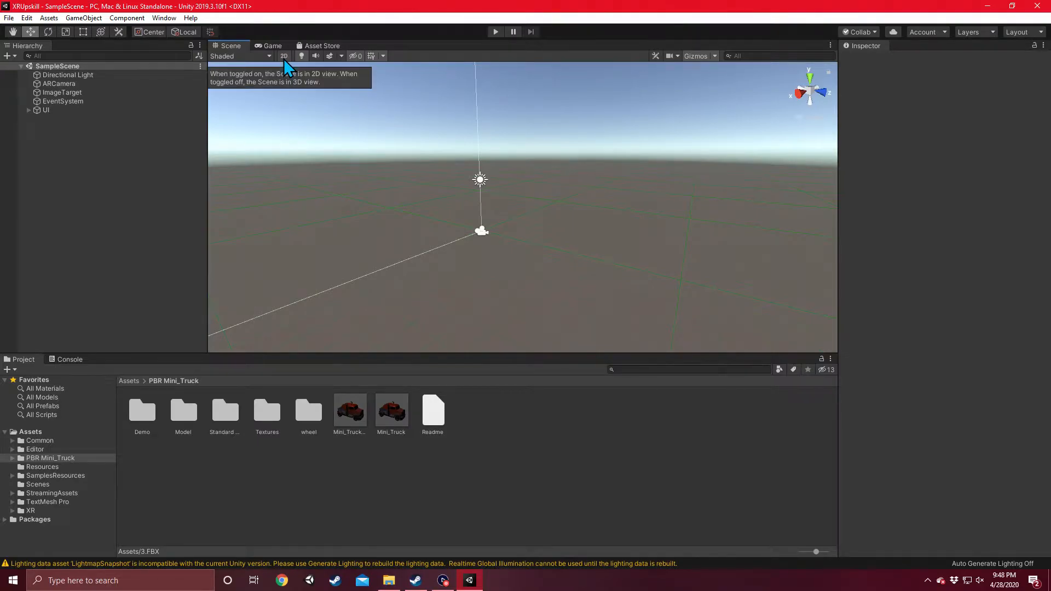
# Step: Add a standard button to the UI canvas in 2D view and place it directly after HelpButton in the hierarchy
pyautogui.click(283, 56)
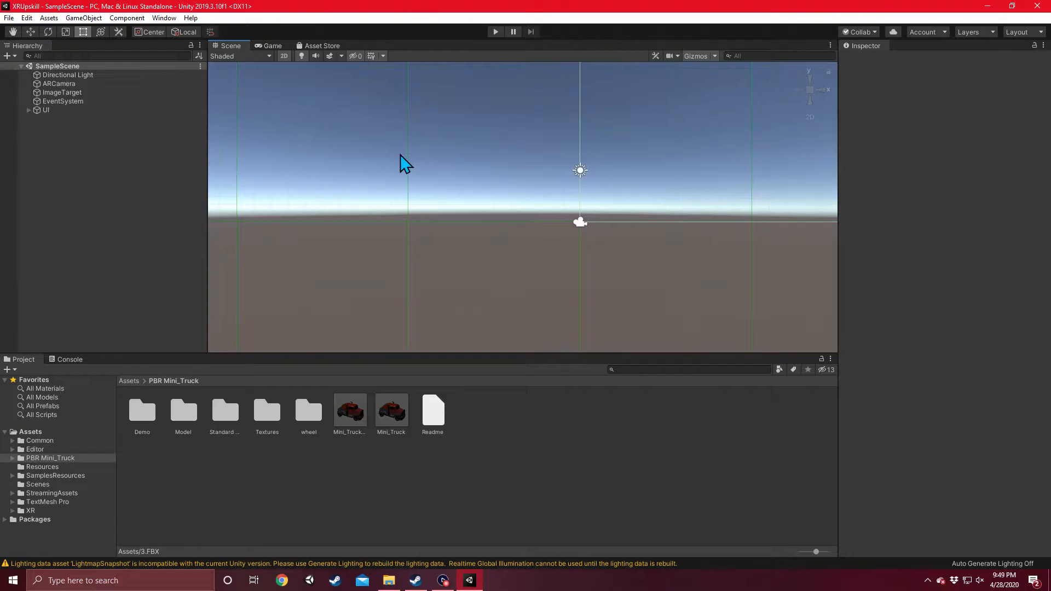
pyautogui.click(59, 110)
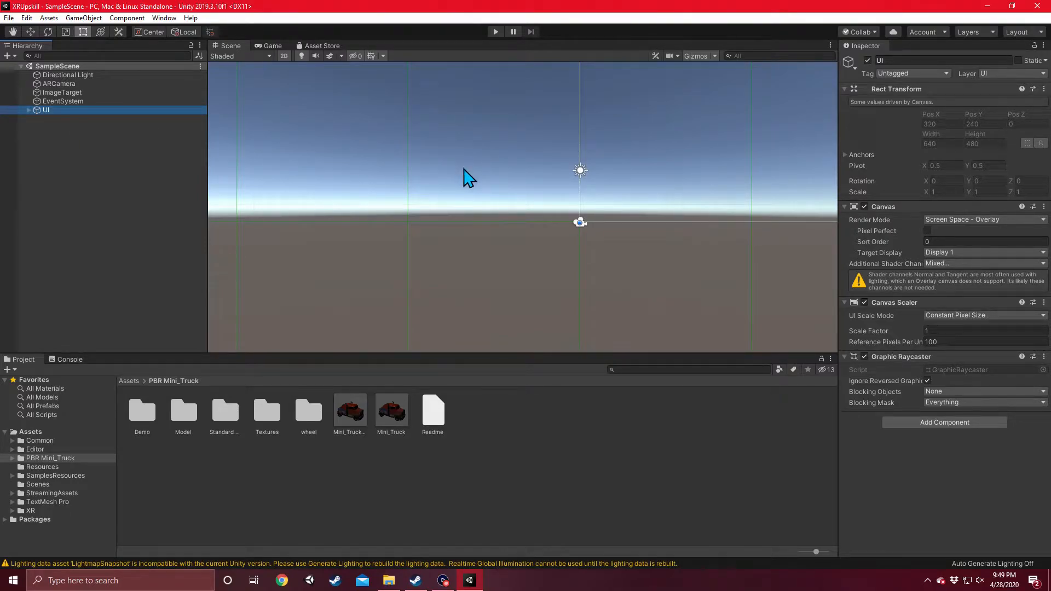
pyautogui.press('f')
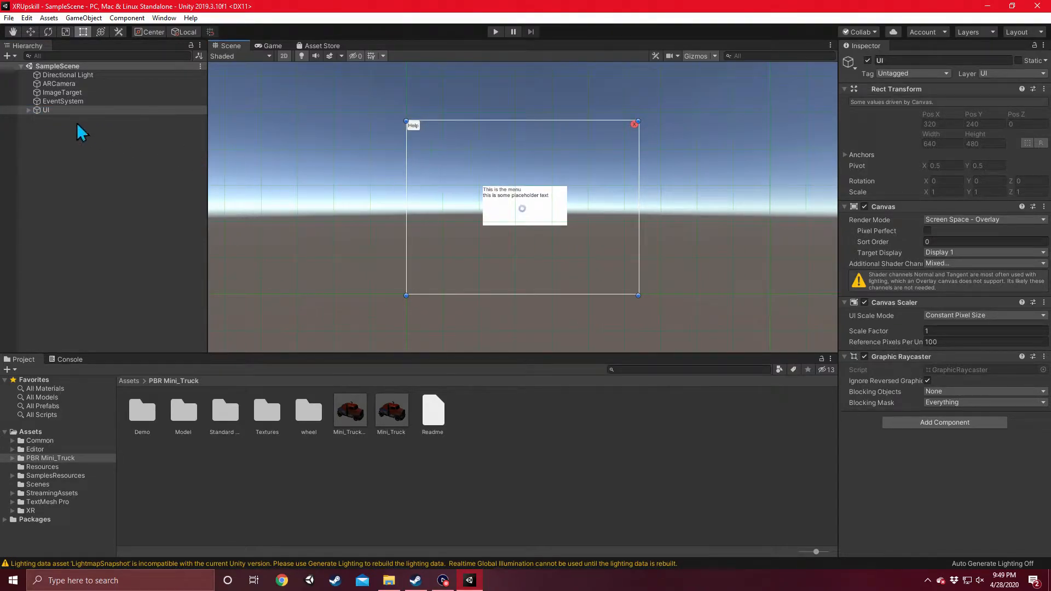
pyautogui.click(28, 111)
pyautogui.rightClick(54, 111)
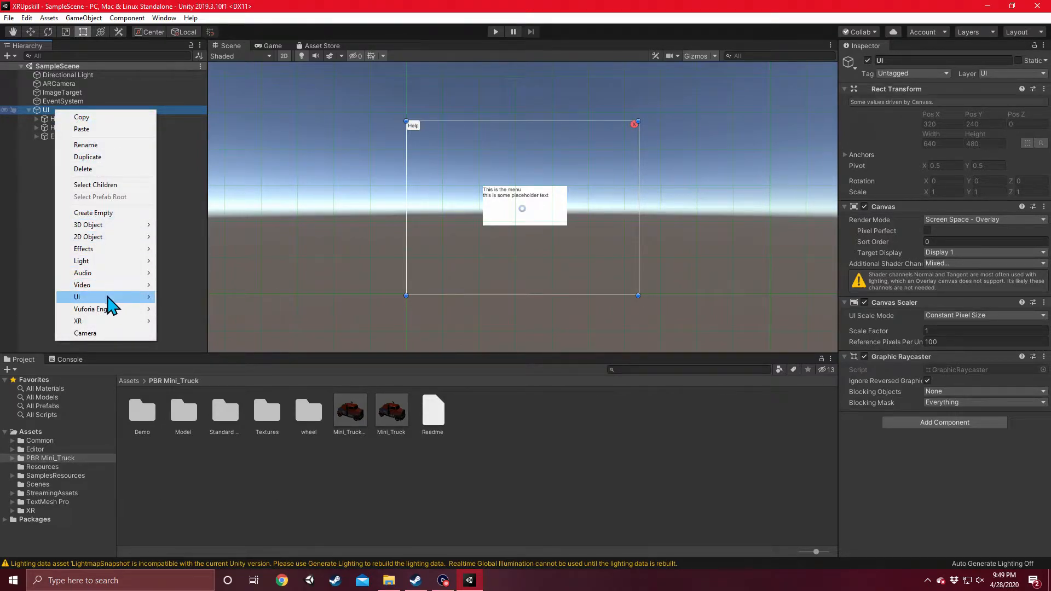
pyautogui.moveTo(127, 298)
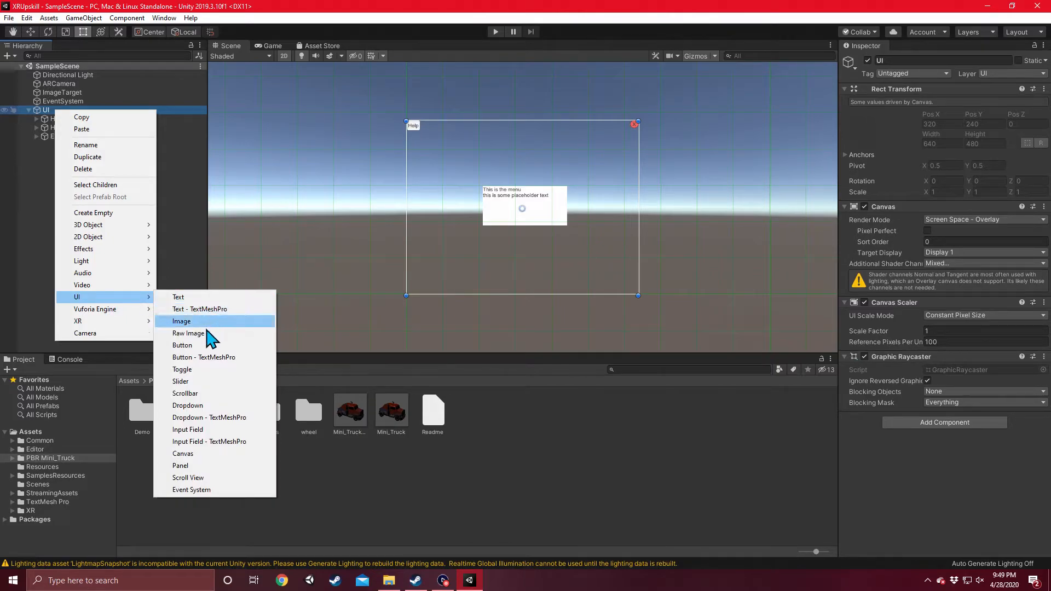
pyautogui.click(207, 348)
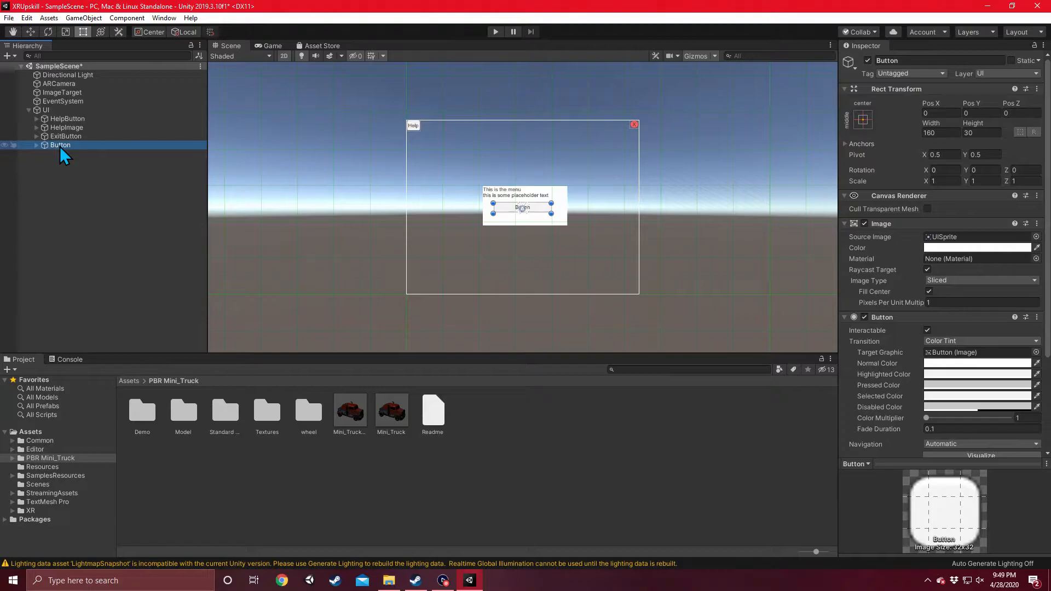
pyautogui.moveTo(61, 146); pyautogui.dragTo(64, 124)
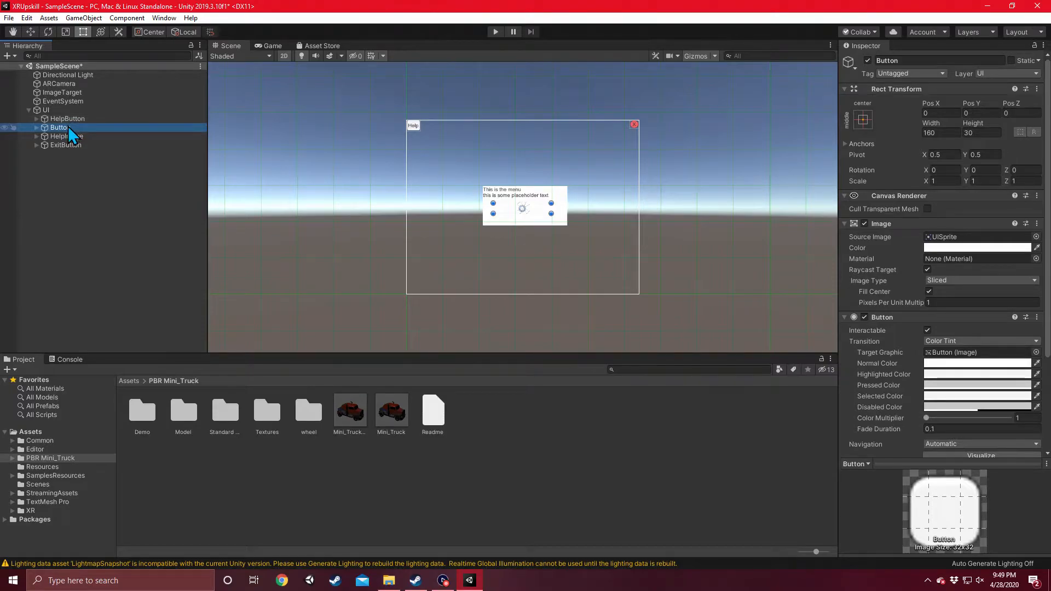
# Step: Change the new button's label text to "Exit Program"
pyautogui.click(36, 127)
pyautogui.click(54, 135)
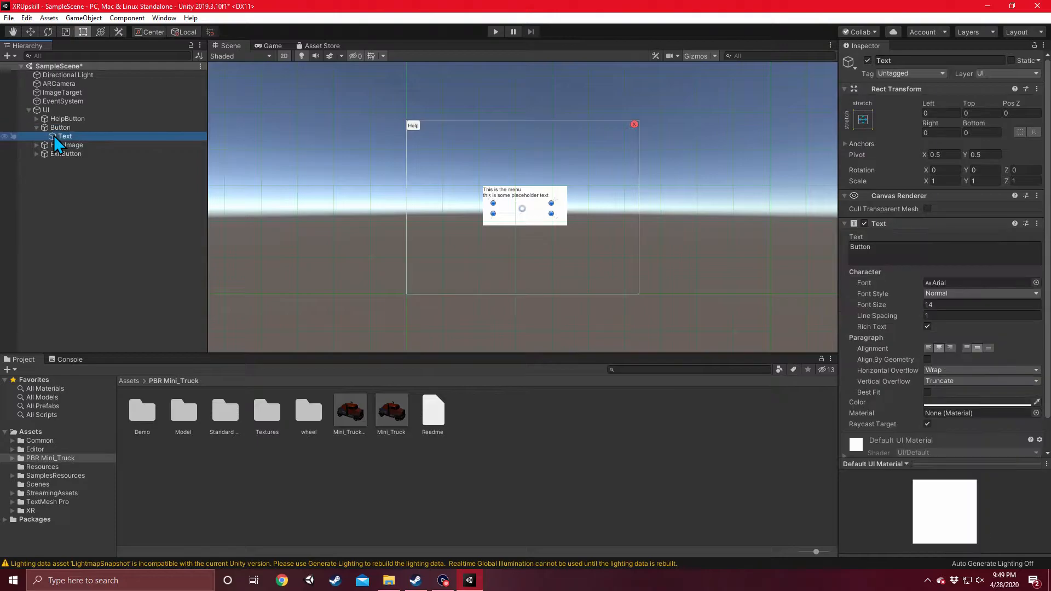
pyautogui.click(880, 247)
pyautogui.doubleClick(882, 247)
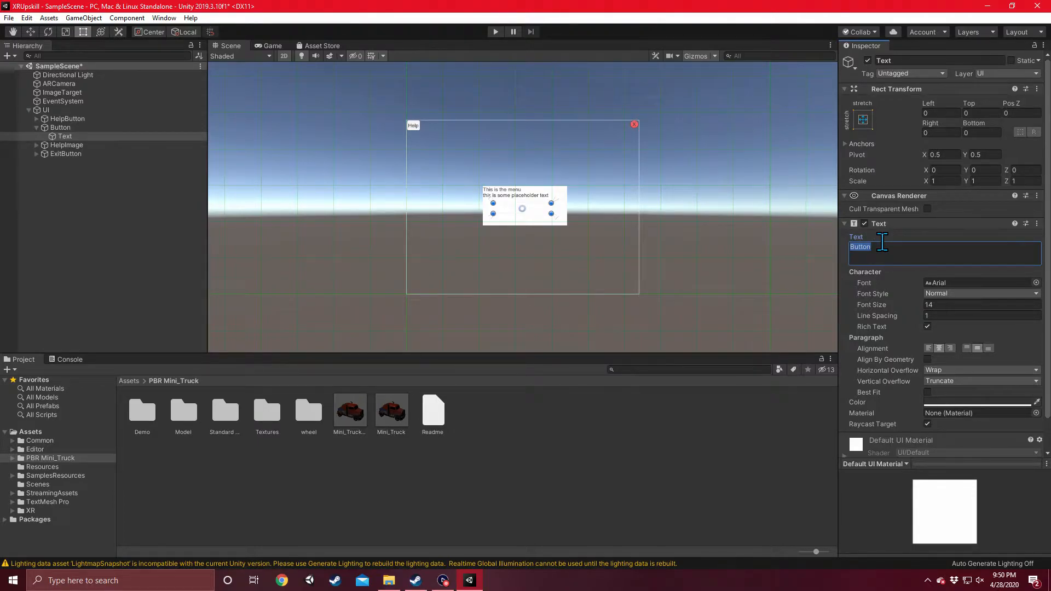
pyautogui.write('Exi')
pyautogui.write('Program')
# Step: Rename the new button object to ExitButton
pyautogui.click(48, 129)
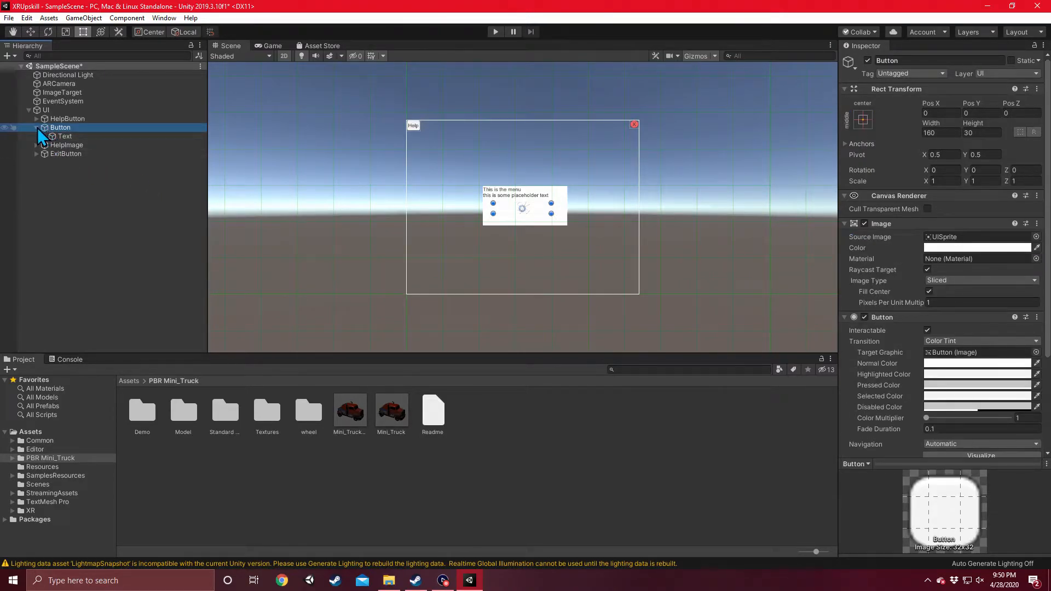
pyautogui.click(35, 127)
pyautogui.click(908, 60)
pyautogui.click(907, 60)
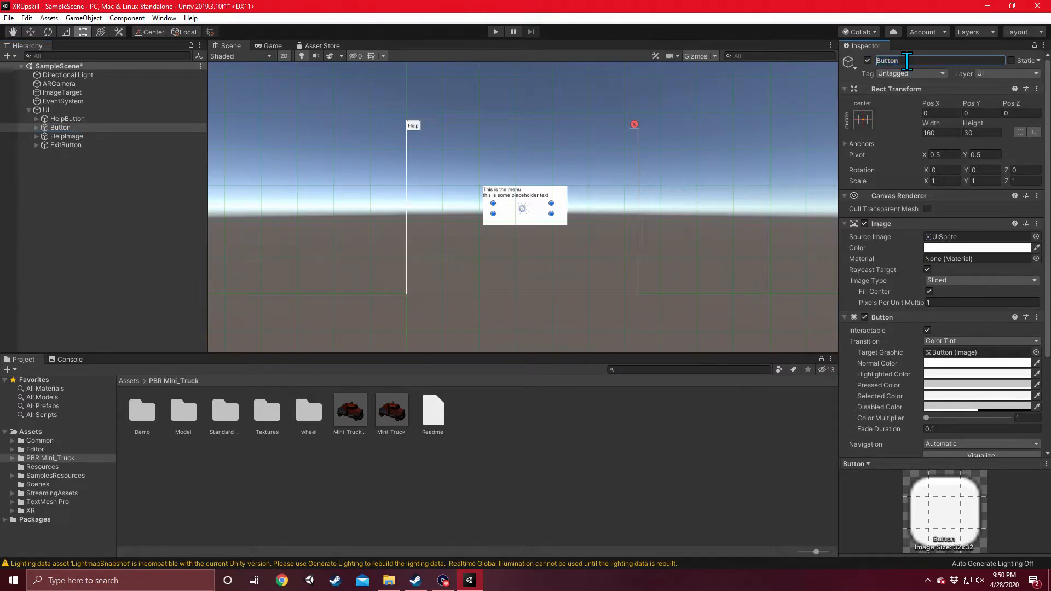
pyautogui.write('Exit')
pyautogui.press('Return')
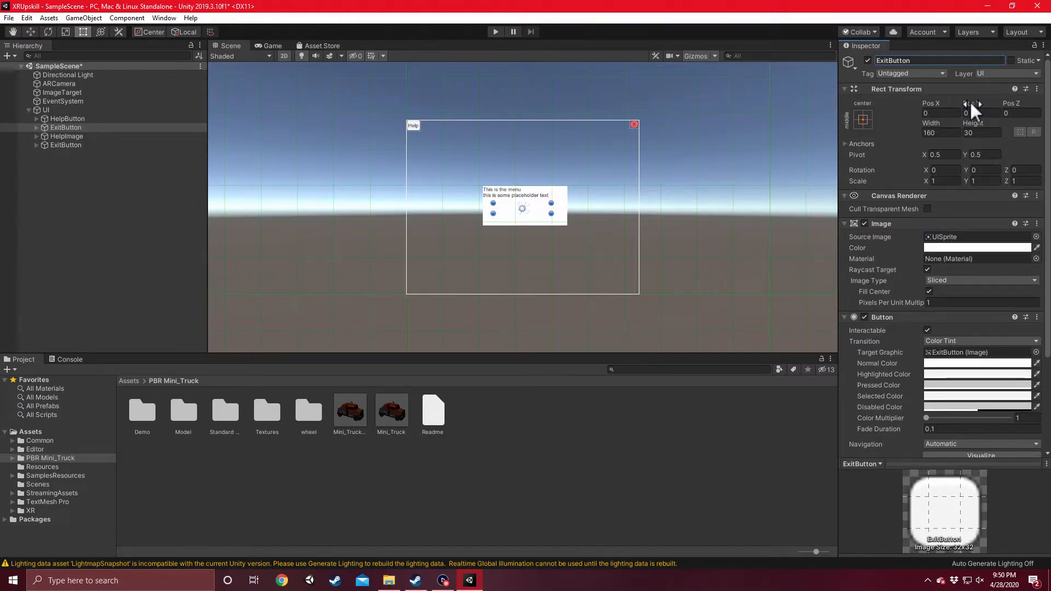
# Step: Move the Exit Program button to the canvas's upper edge at Pos Y 225 and narrow its width to about 94
pyautogui.moveTo(970, 101); pyautogui.dragTo(856, 121)
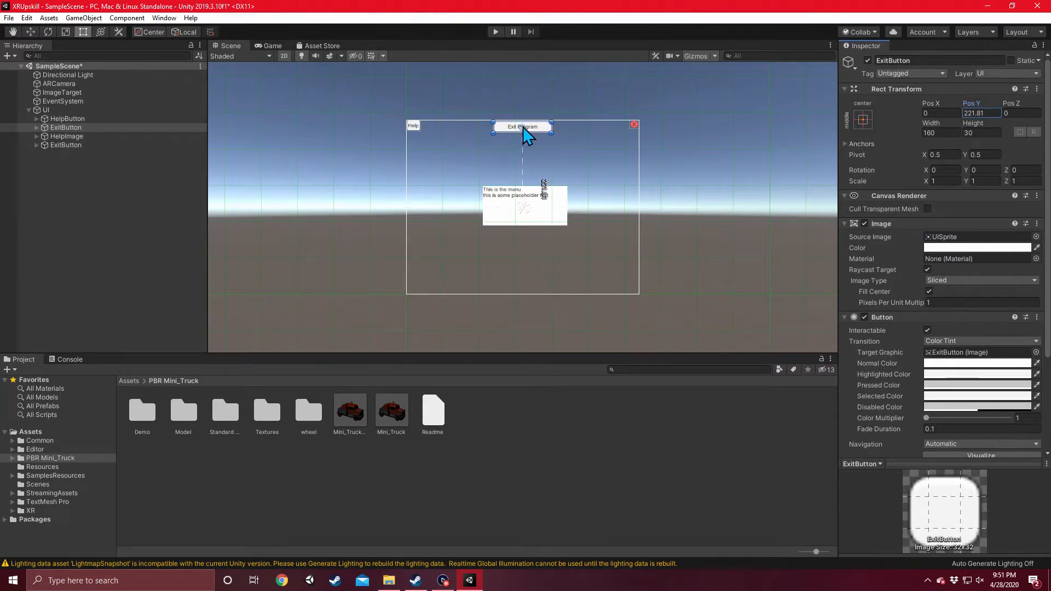
pyautogui.moveTo(522, 127); pyautogui.dragTo(522, 129)
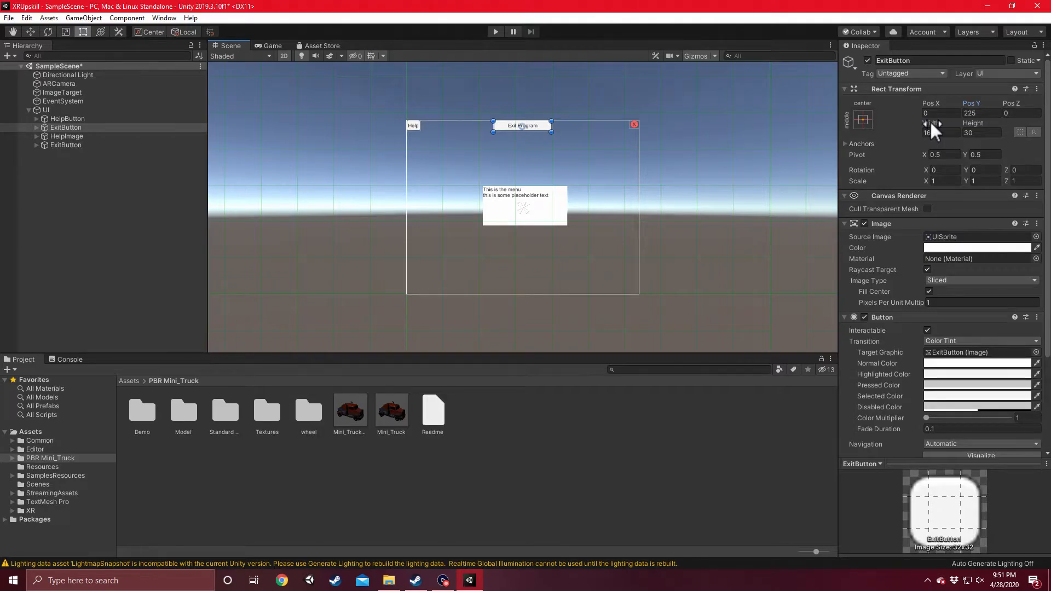
pyautogui.moveTo(928, 120); pyautogui.dragTo(776, 153)
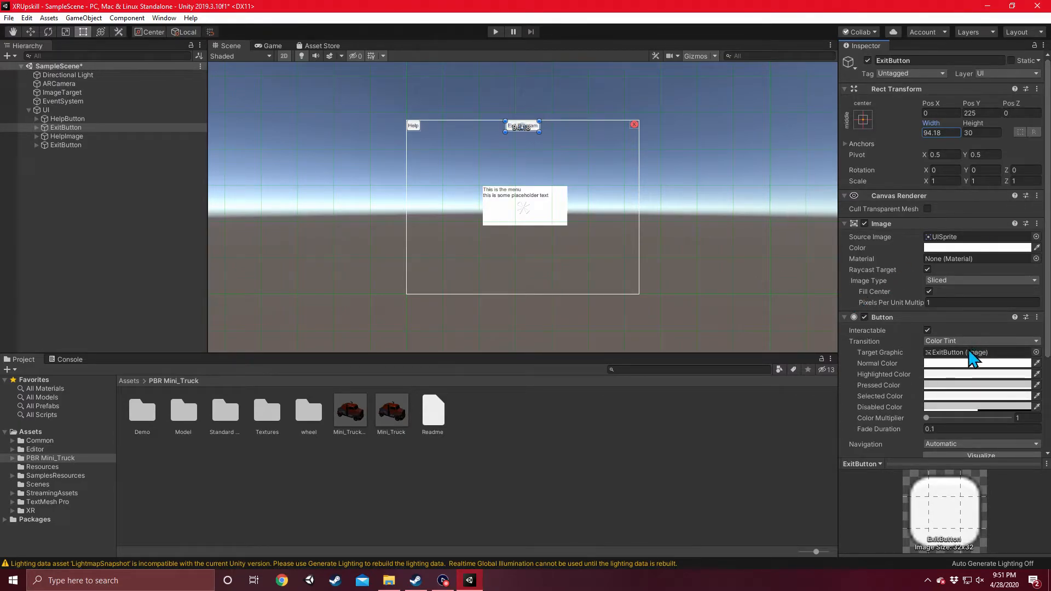
# Step: Set the Exit Program button's image color to orange, FFC258
pyautogui.click(951, 248)
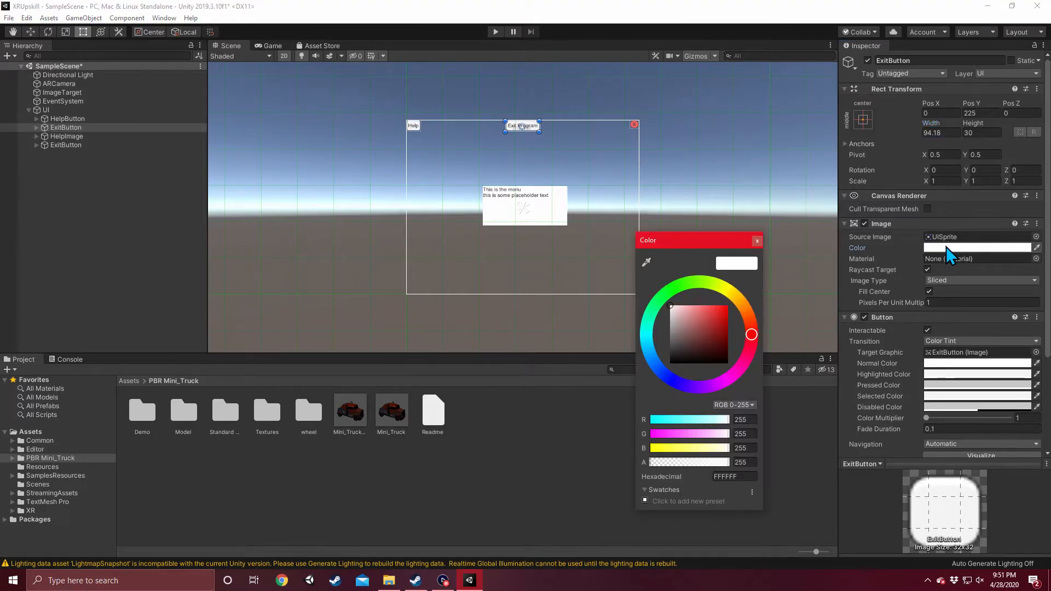
pyautogui.click(740, 304)
pyautogui.moveTo(714, 315); pyautogui.dragTo(709, 303)
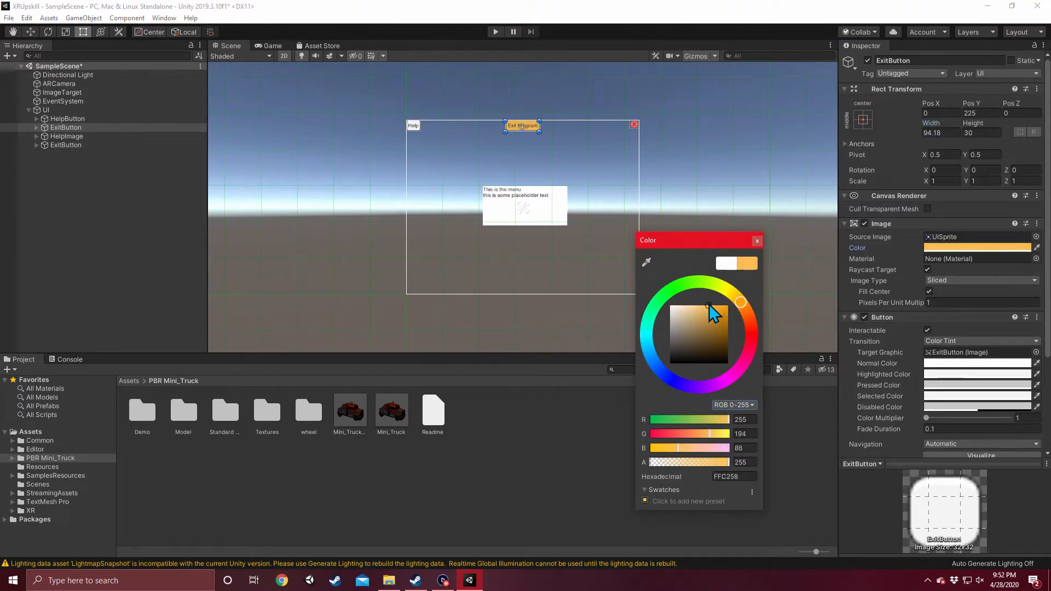
pyautogui.click(757, 240)
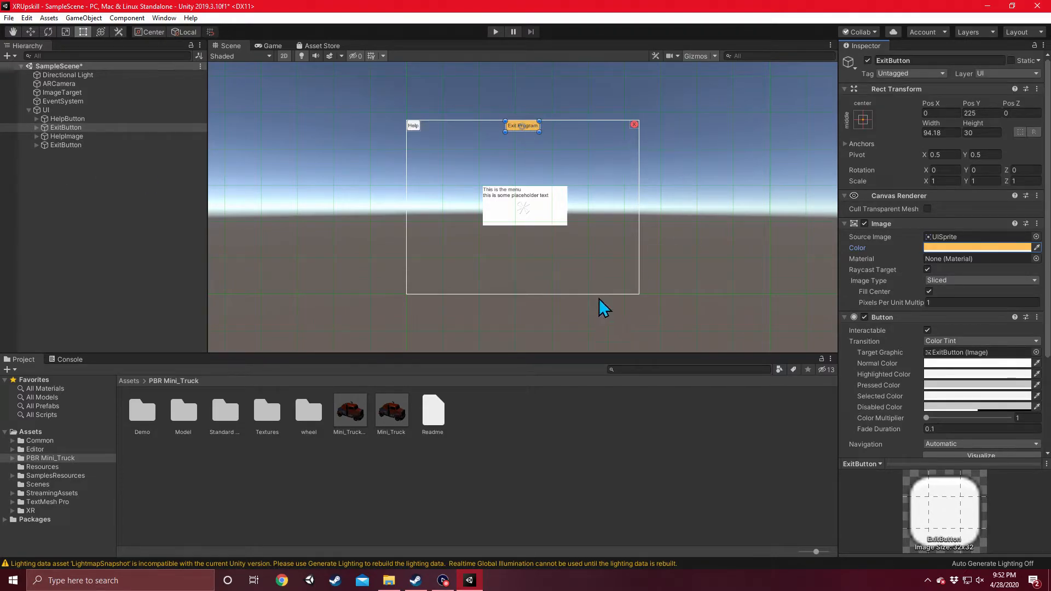
# Step: Deactivate HelpImage and the red round close button in the canvas corner
pyautogui.click(89, 136)
pyautogui.click(868, 61)
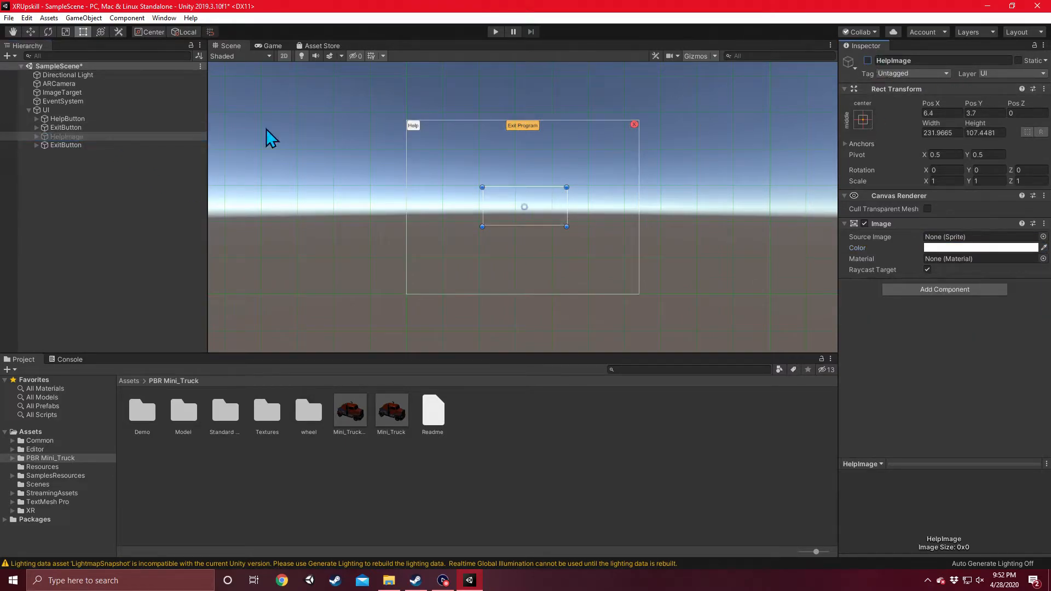
pyautogui.click(74, 146)
pyautogui.click(868, 61)
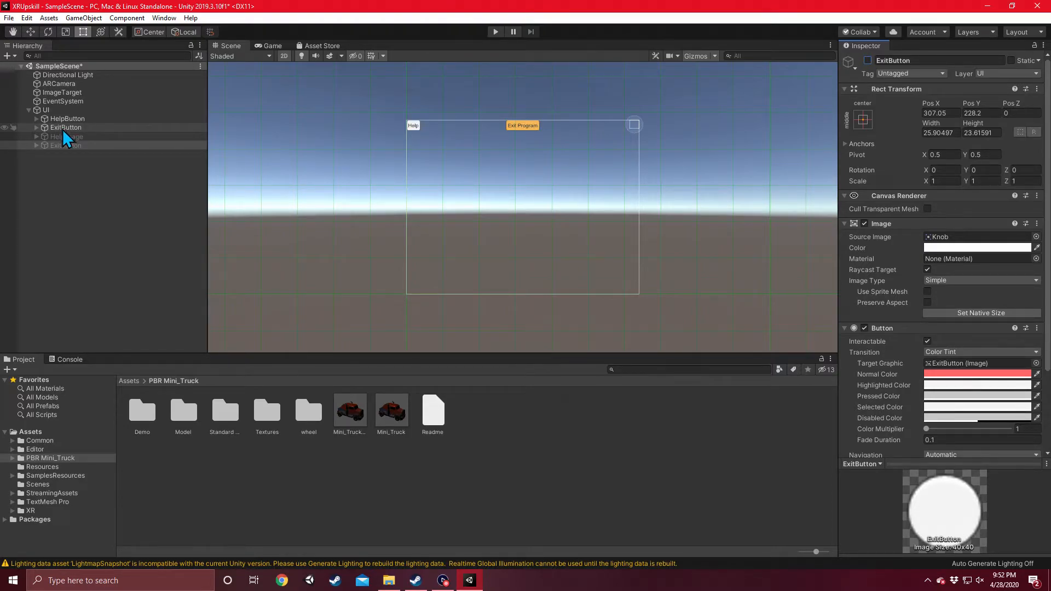
# Step: Rename the deactivated round close button to X and save the scene
pyautogui.click(64, 145)
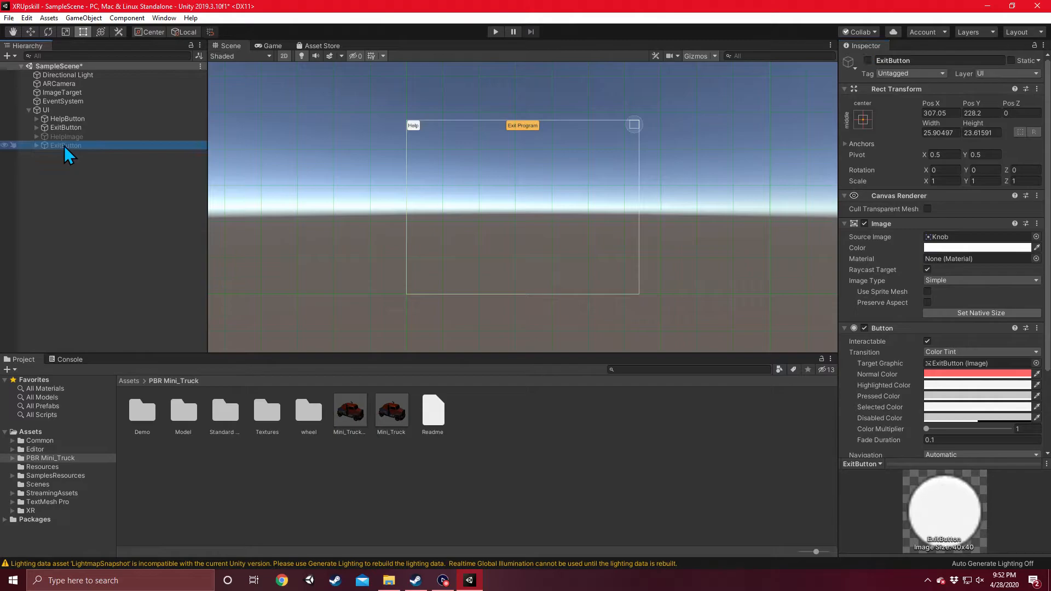
pyautogui.click(889, 60)
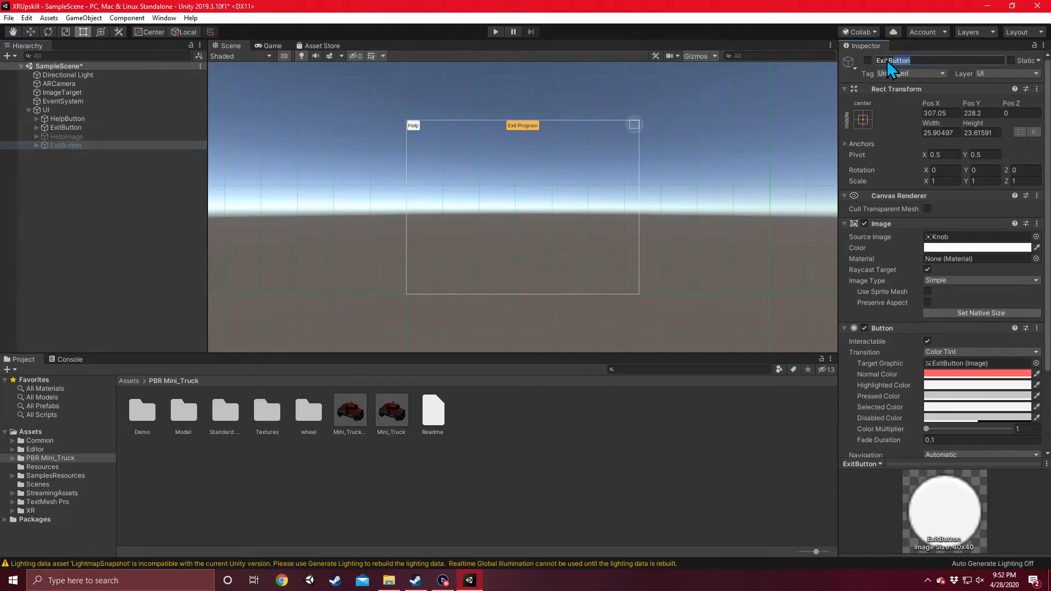
pyautogui.write('X')
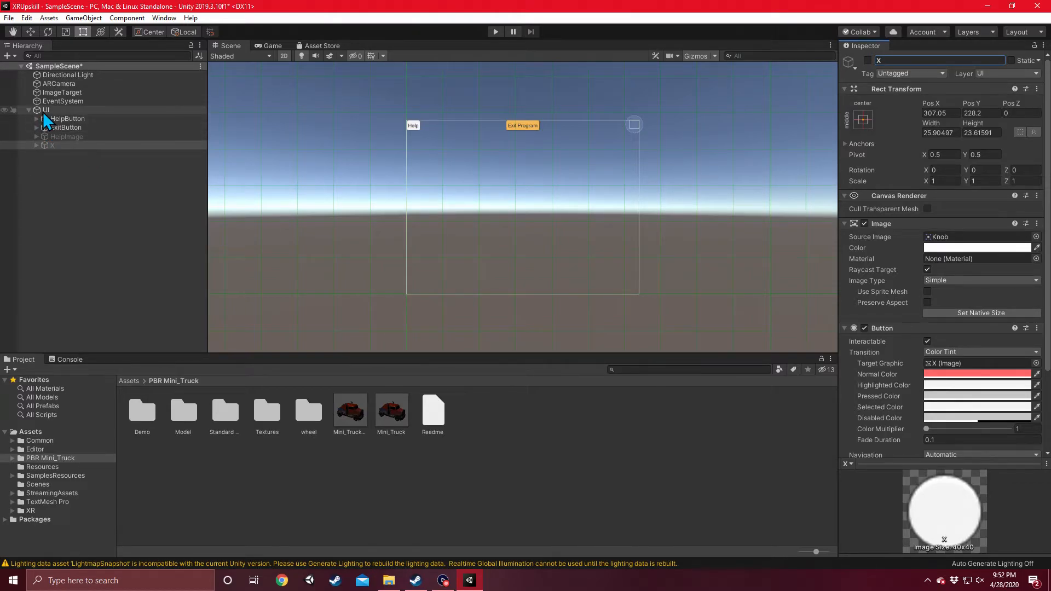
pyautogui.click(9, 18)
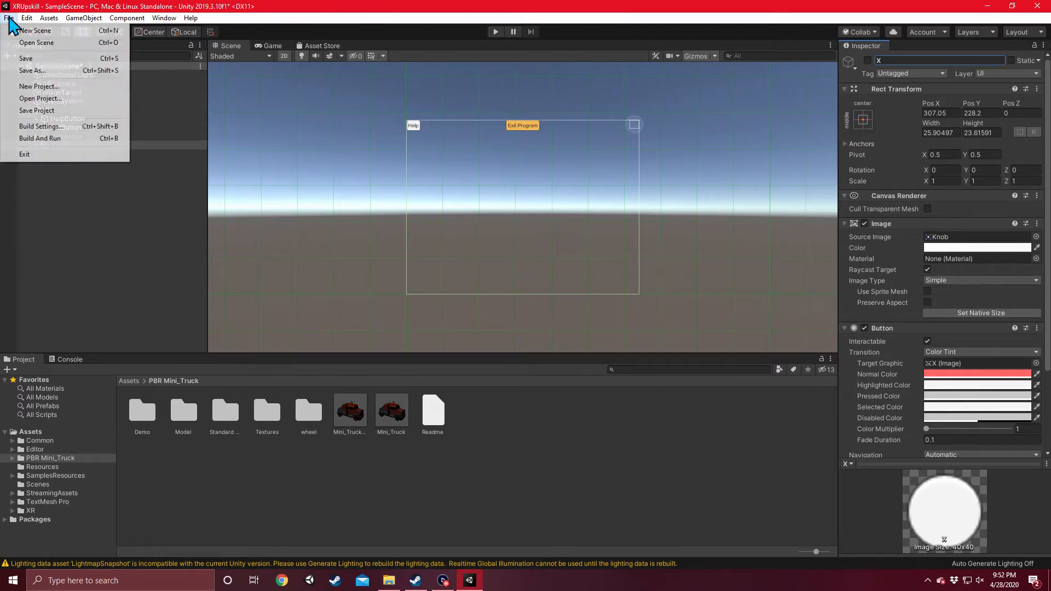
pyautogui.click(33, 58)
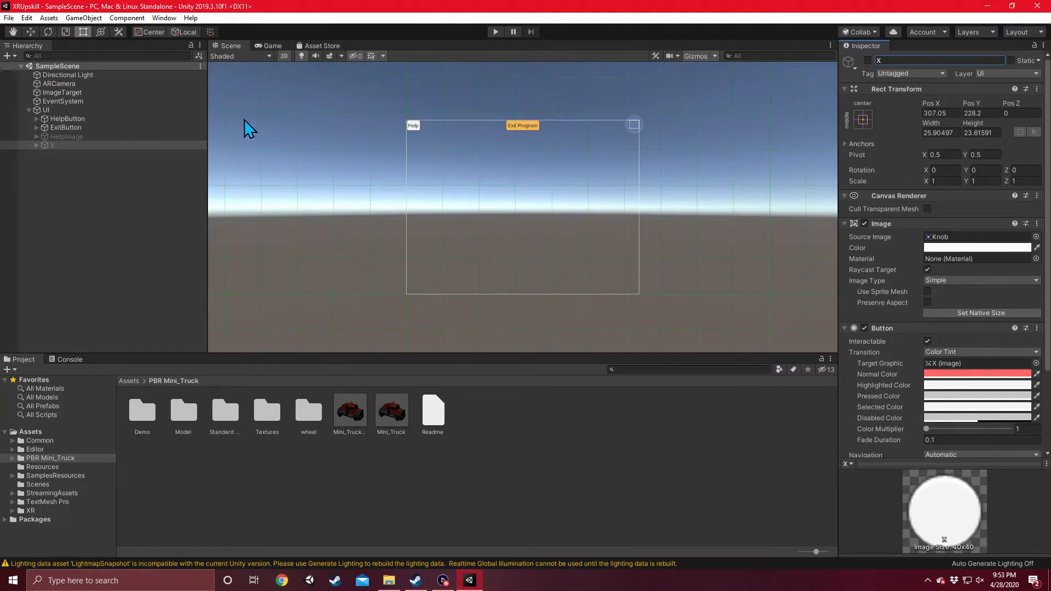
# Step: Return the scene to 3D view, collapse the UI object's children and frame the ImageTarget
pyautogui.click(285, 57)
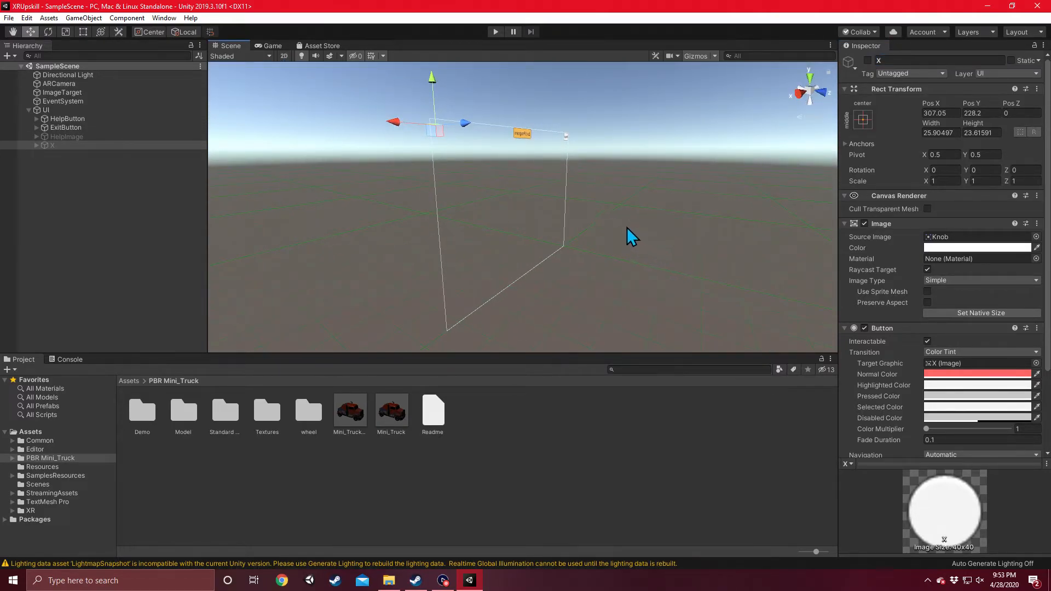
pyautogui.click(29, 110)
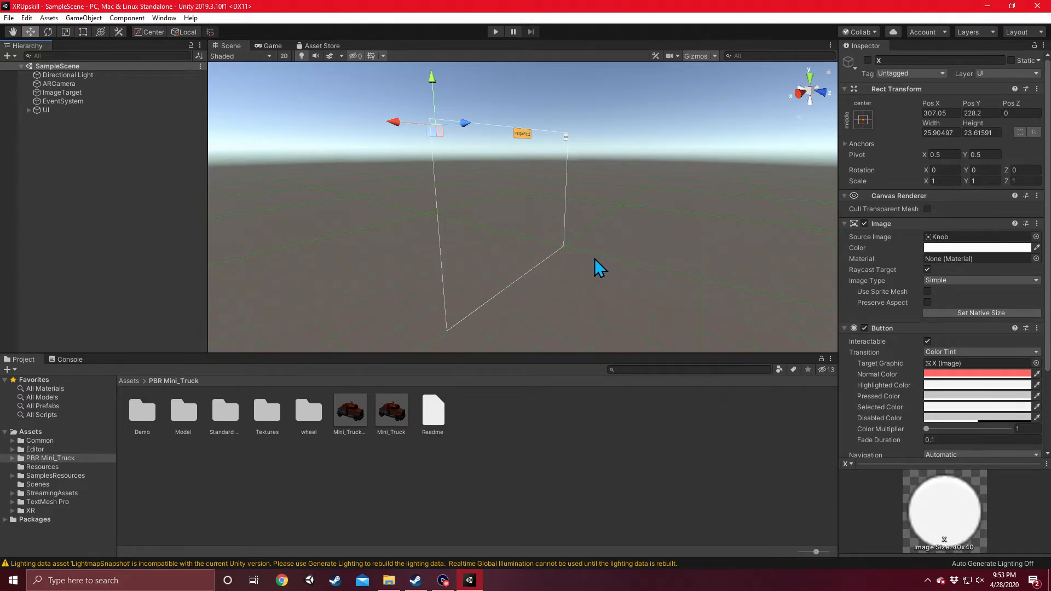
pyautogui.scroll(-3, 599, 257)
pyautogui.scroll(6, 599, 257)
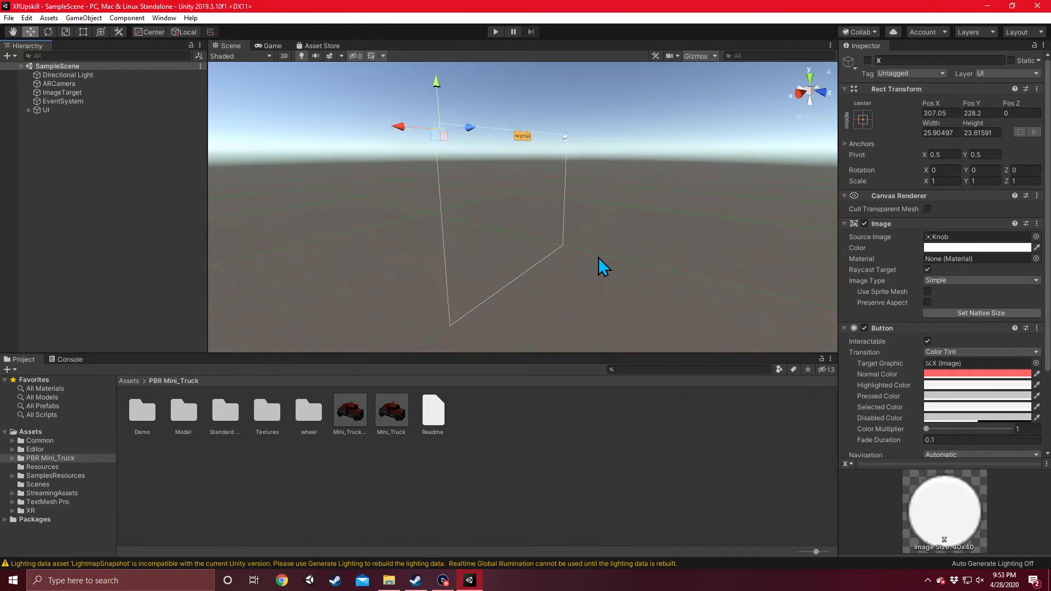
pyautogui.moveTo(619, 258); pyautogui.dragTo(580, 247)
pyautogui.moveTo(614, 256)
pyautogui.mouseDown(button='right')
pyautogui.moveTo(566, 216)
pyautogui.moveTo(612, 265)
pyautogui.mouseUp(button='right')
pyautogui.click(77, 90)
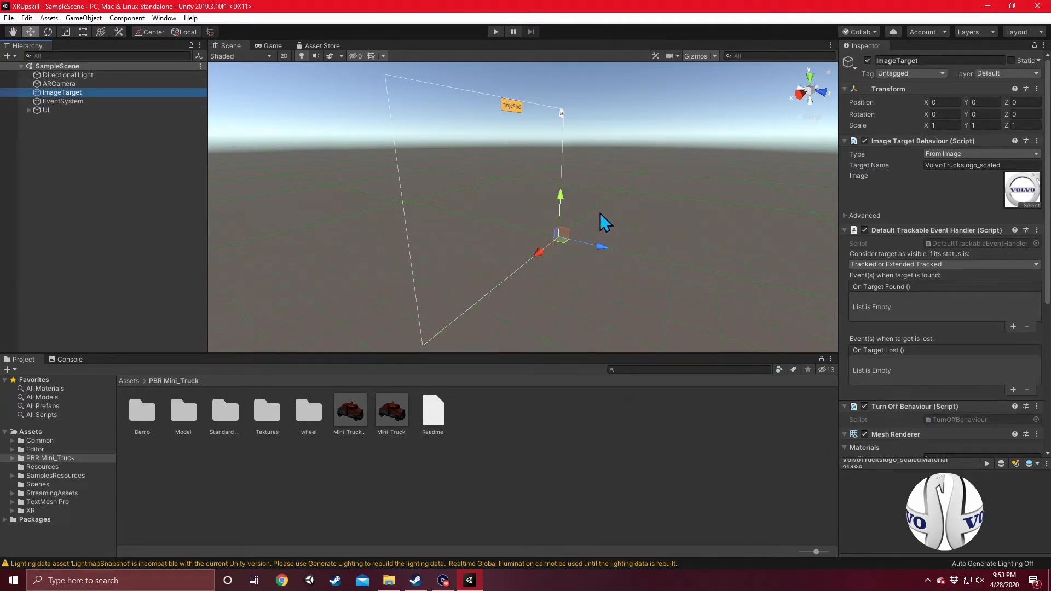
pyautogui.press('f')
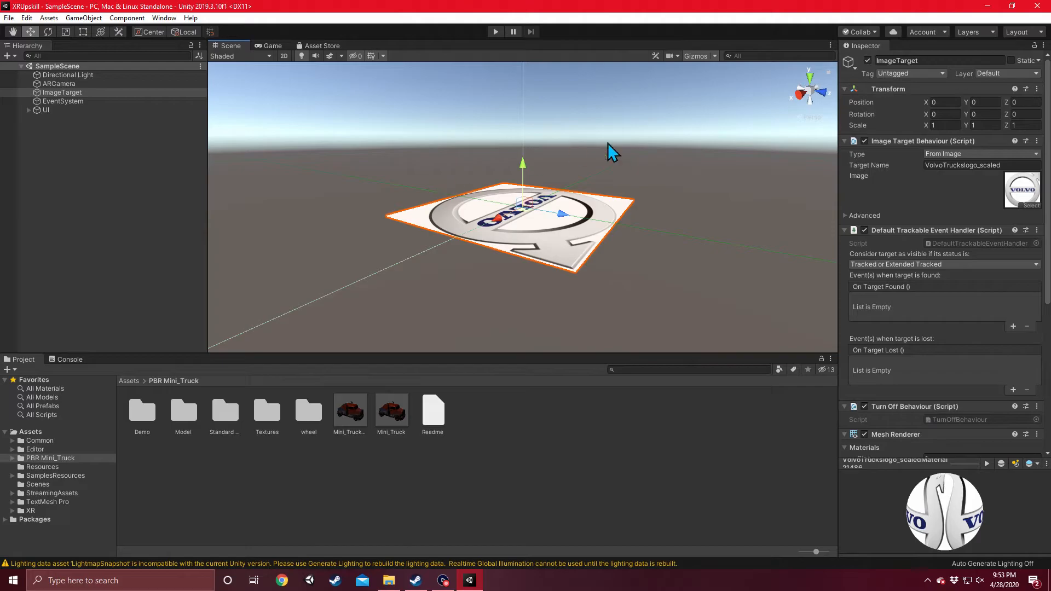
pyautogui.click(84, 125)
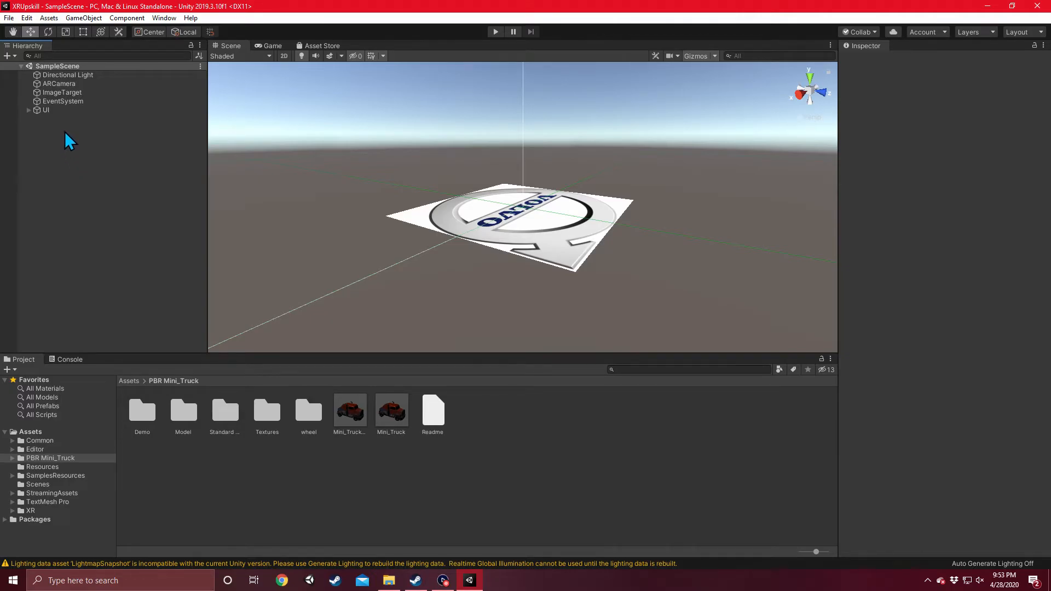
pyautogui.rightClick(58, 142)
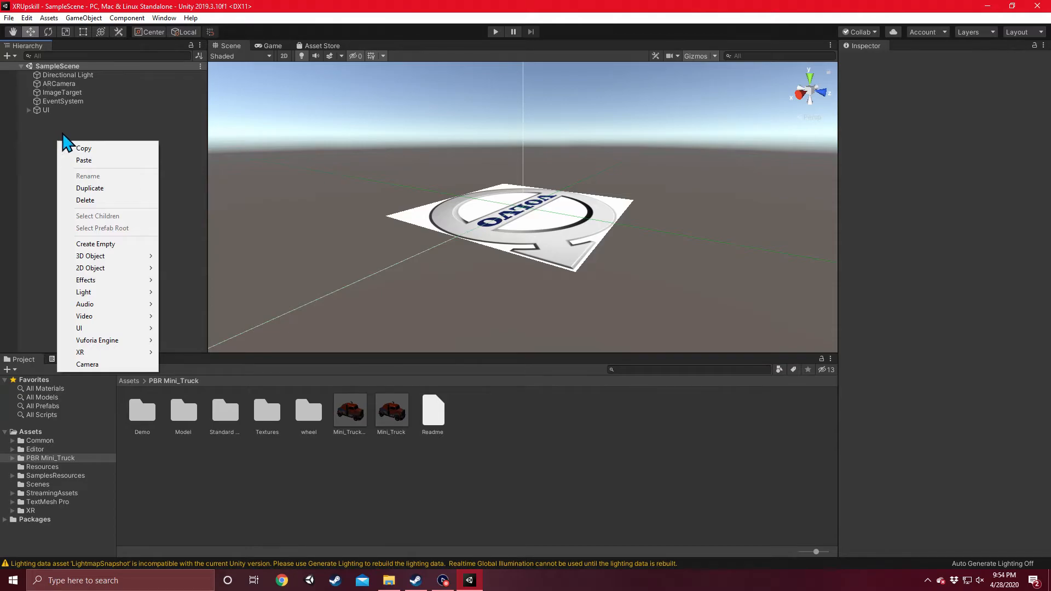
pyautogui.click(54, 133)
pyautogui.rightClick(54, 132)
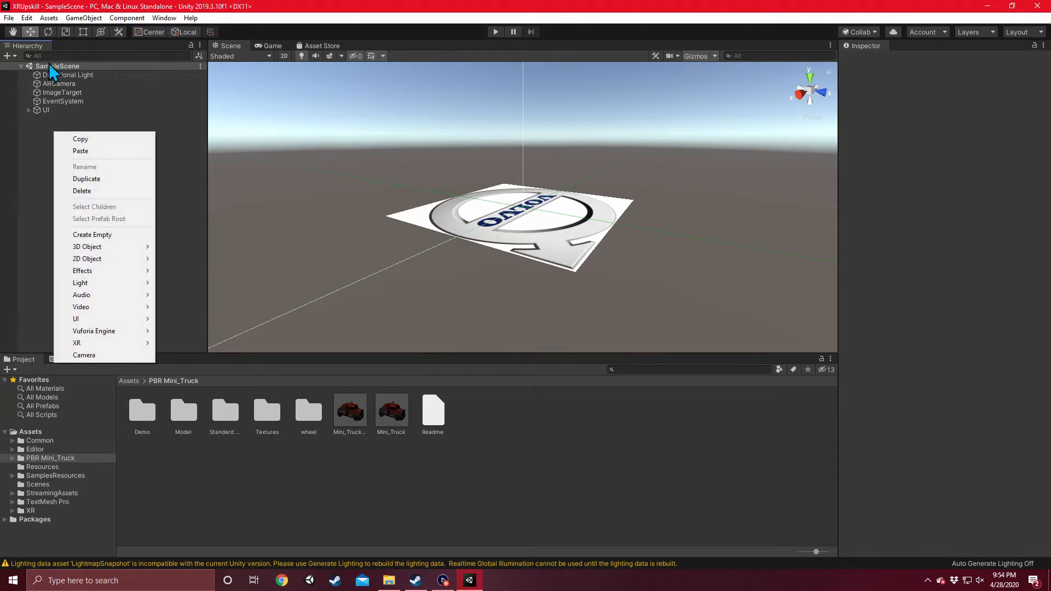
pyautogui.click(94, 18)
pyautogui.click(87, 19)
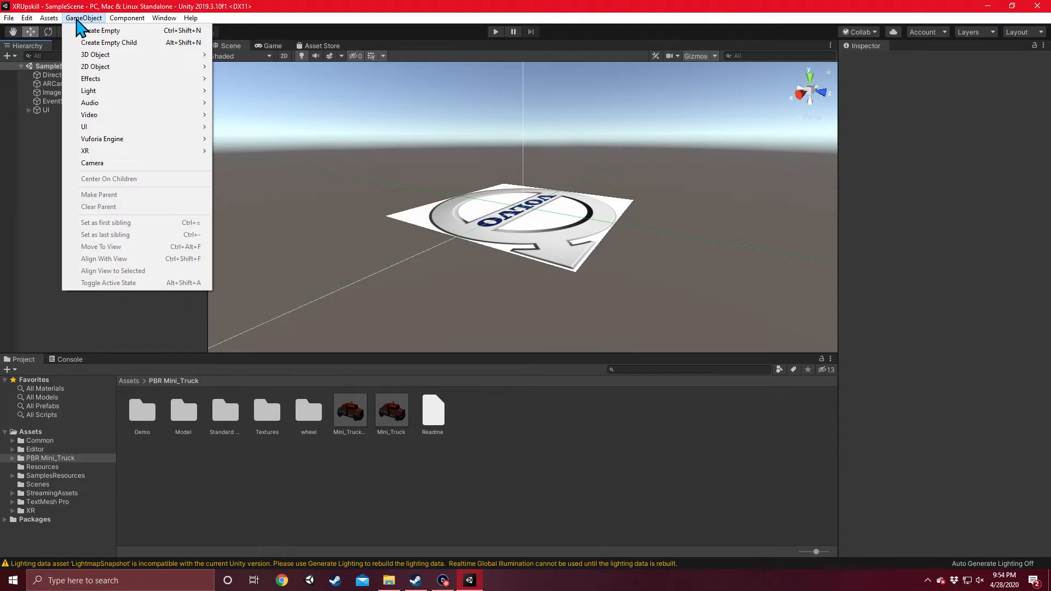
pyautogui.click(42, 144)
# Step: Create an empty object at the root of SampleScene and delete it again
pyautogui.rightClick(79, 167)
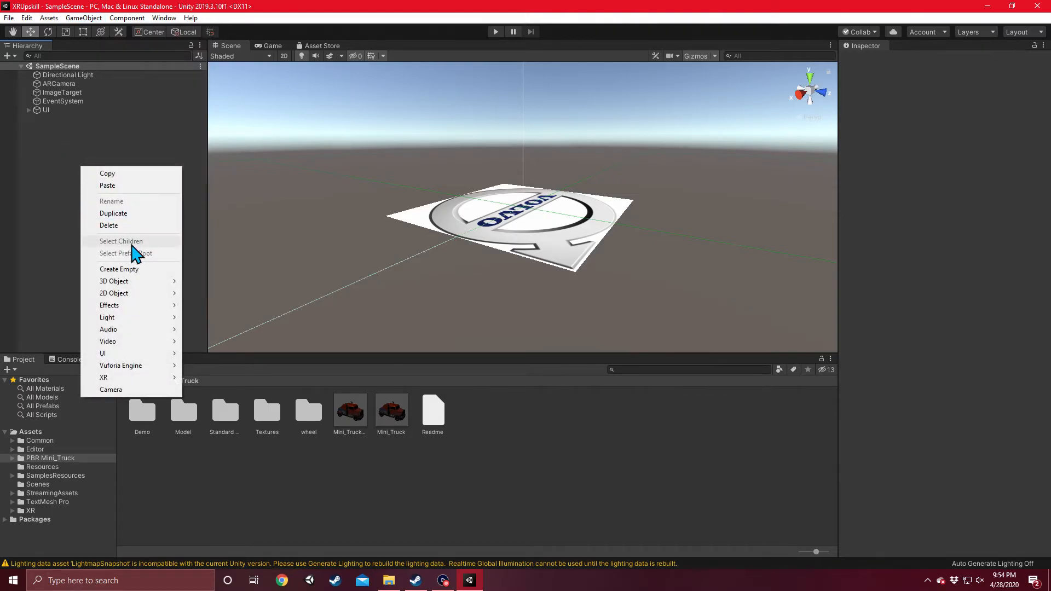
pyautogui.click(131, 270)
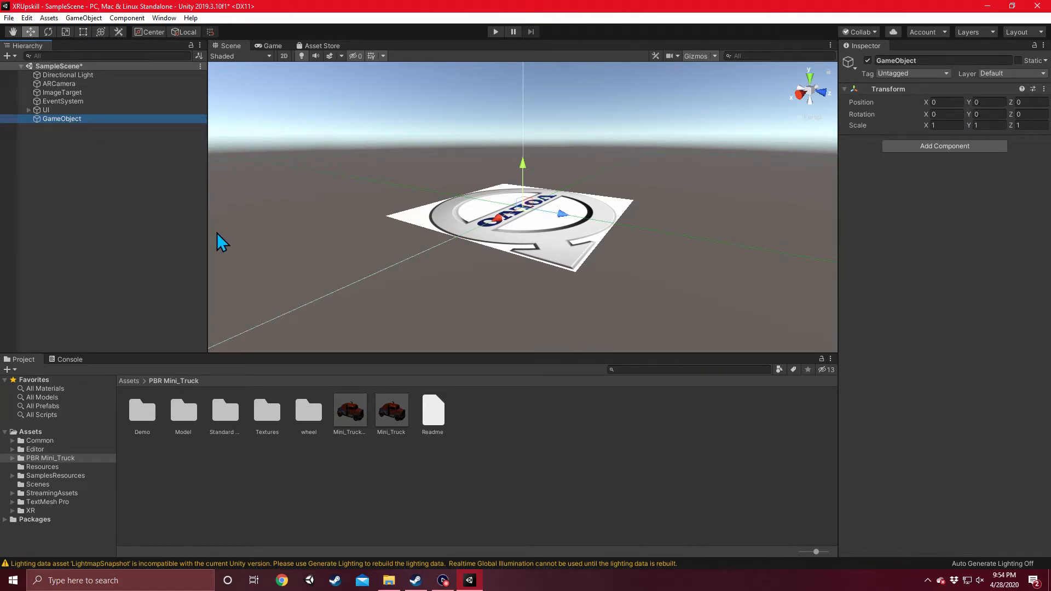
pyautogui.rightClick(64, 117)
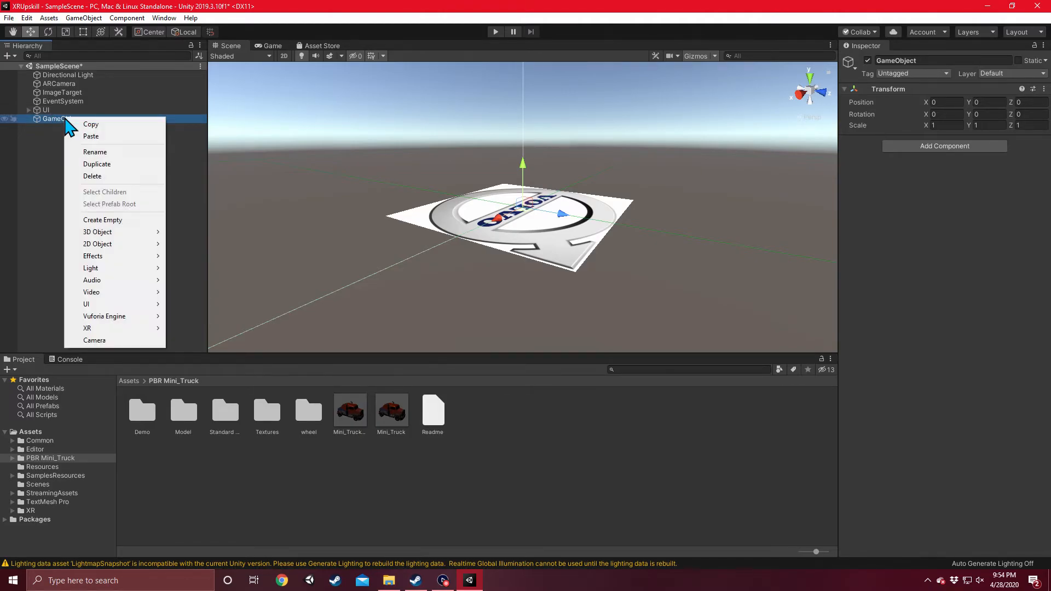
pyautogui.click(109, 175)
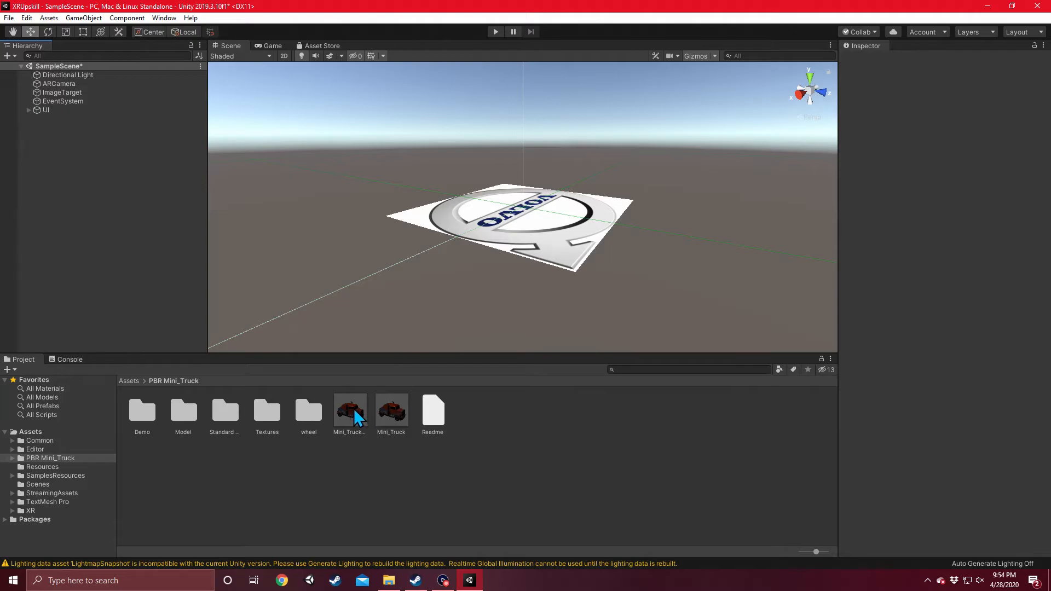
# Step: Compare the two truck prefabs in the PBR Mini_Truck folder and add Mini_Truck to the root of the scene hierarchy
pyautogui.click(390, 416)
pyautogui.click(358, 409)
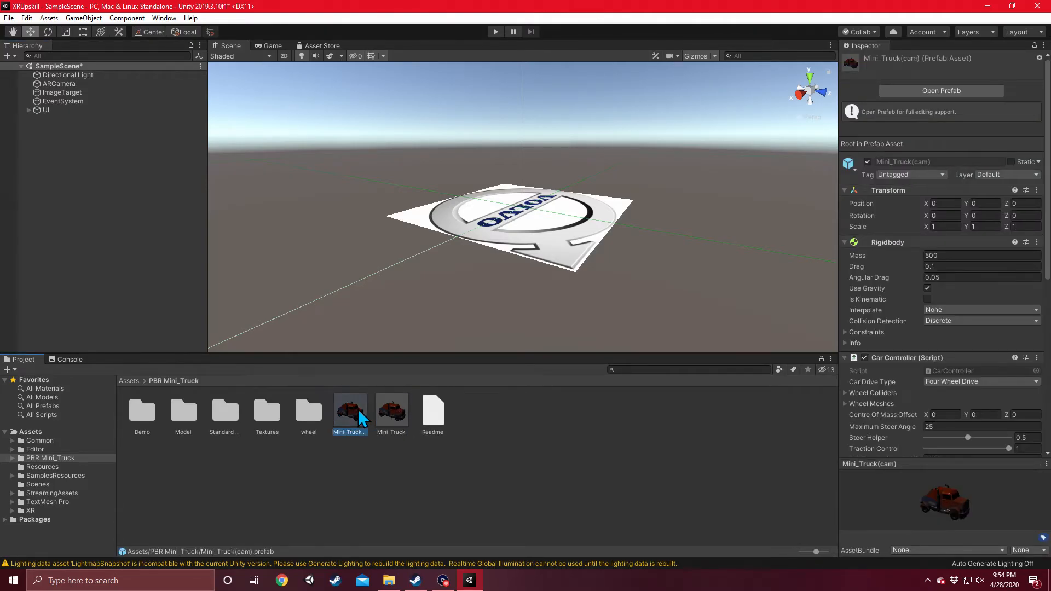
pyautogui.click(380, 408)
pyautogui.click(359, 408)
pyautogui.click(395, 411)
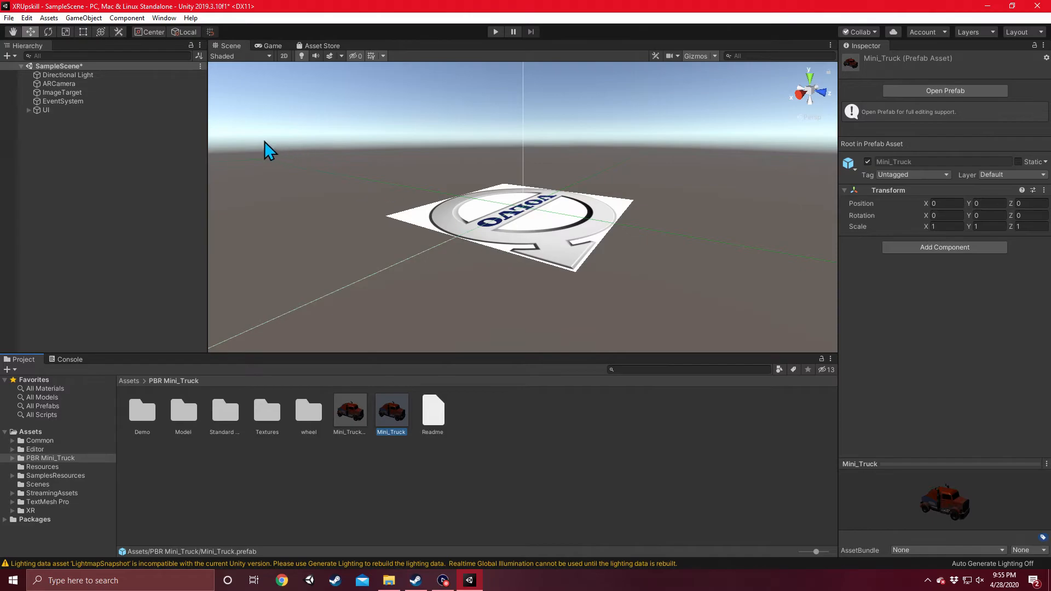
pyautogui.moveTo(398, 411); pyautogui.dragTo(62, 160)
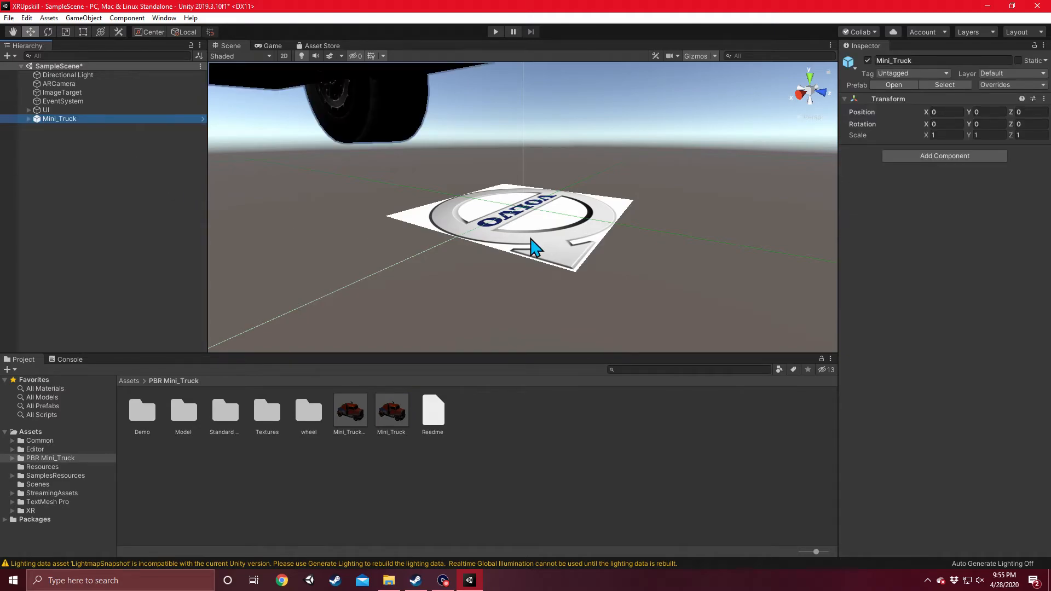
# Step: Set the Mini_Truck object's scale to 0.1 on the X, Y and Z axes
pyautogui.press('f')
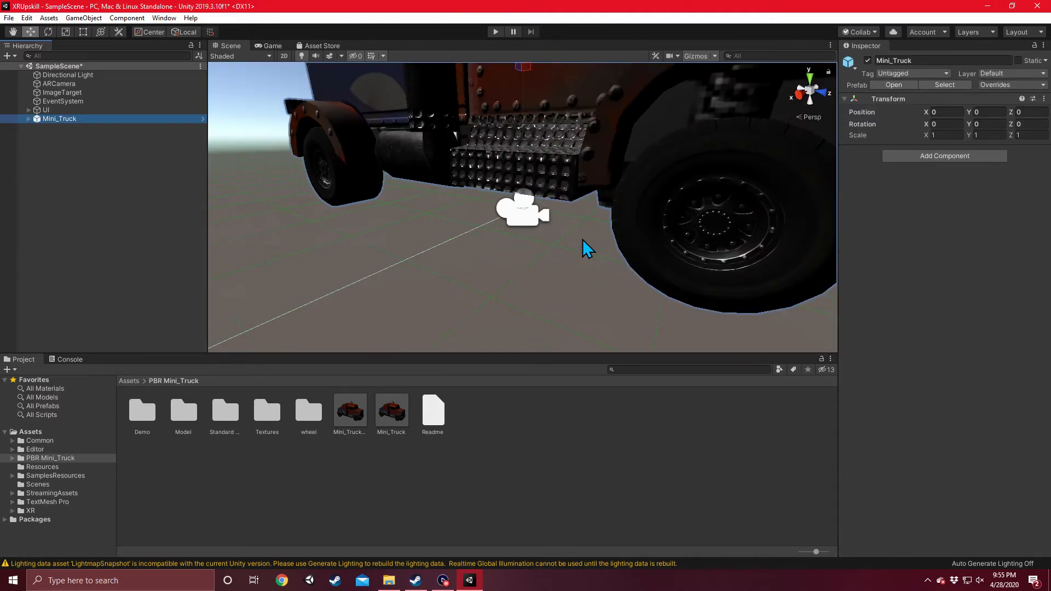
pyautogui.scroll(-10, 582, 239)
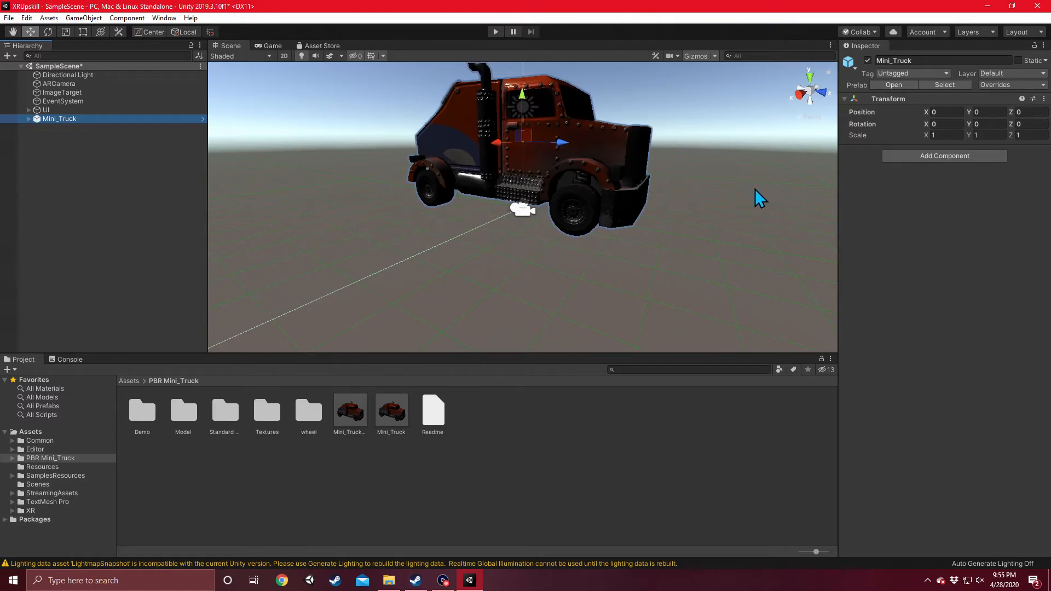
pyautogui.scroll(-2, 750, 190)
pyautogui.moveTo(714, 175); pyautogui.dragTo(684, 199, button='middle')
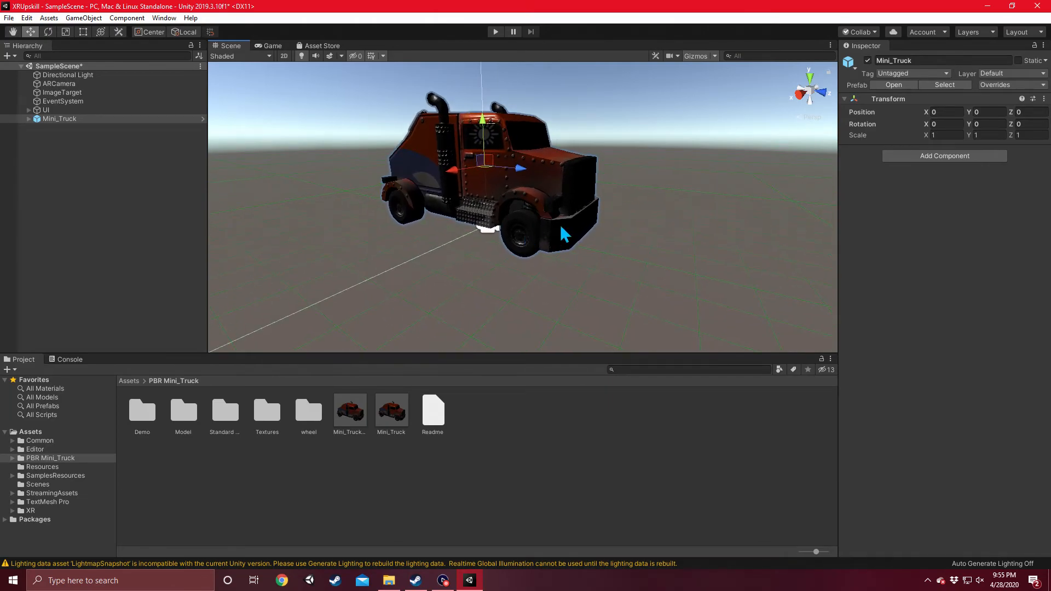
pyautogui.scroll(5, 498, 231)
pyautogui.moveTo(447, 264); pyautogui.dragTo(484, 219, button='middle')
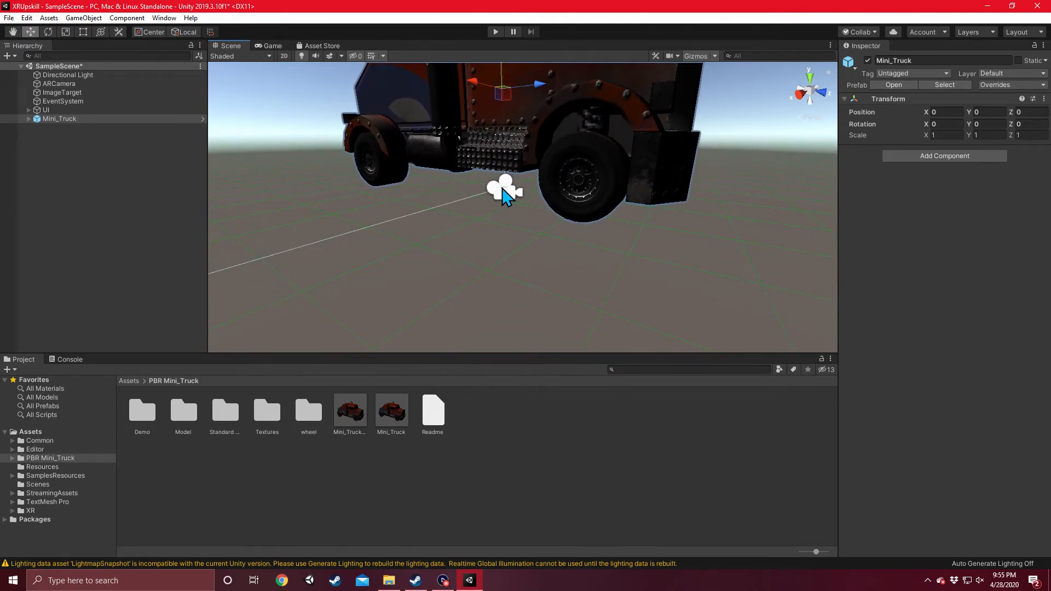
pyautogui.press('f')
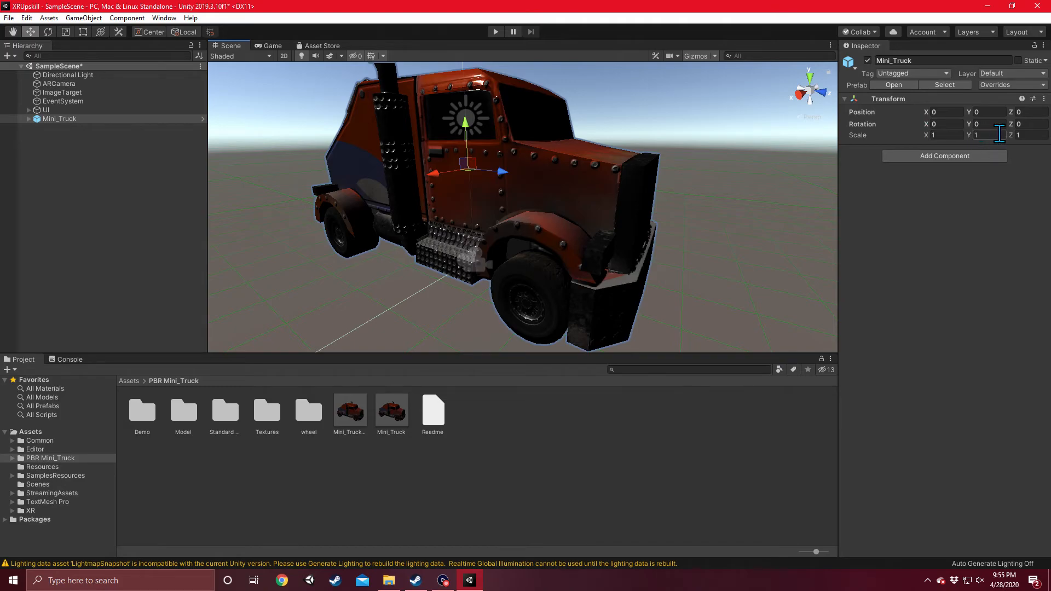
pyautogui.click(951, 136)
pyautogui.press('Left')
pyautogui.write('0.')
pyautogui.click(979, 135)
pyautogui.write('0.1')
pyautogui.click(1031, 135)
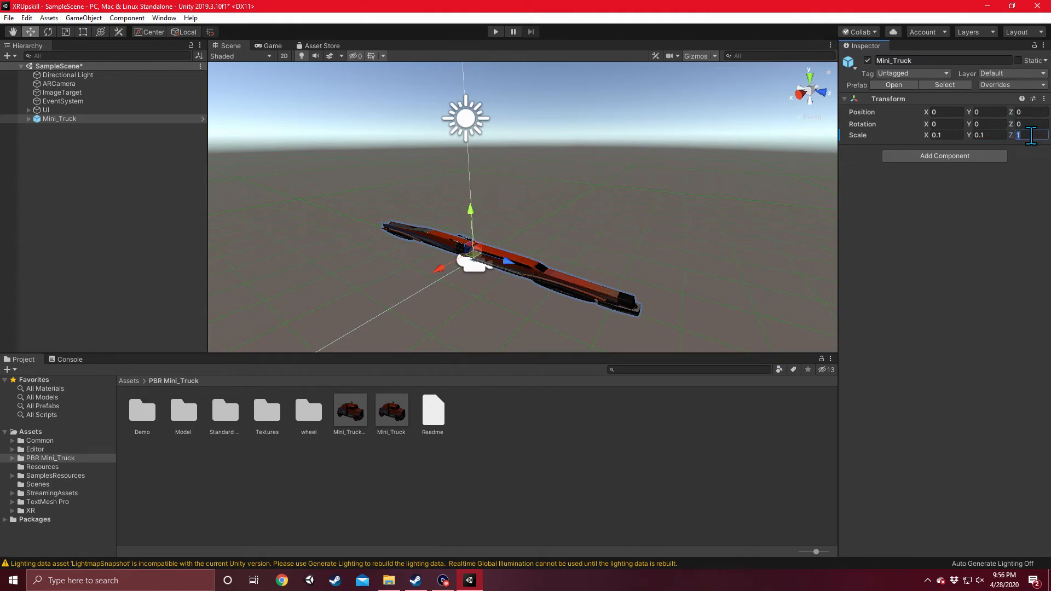
pyautogui.write('0.')
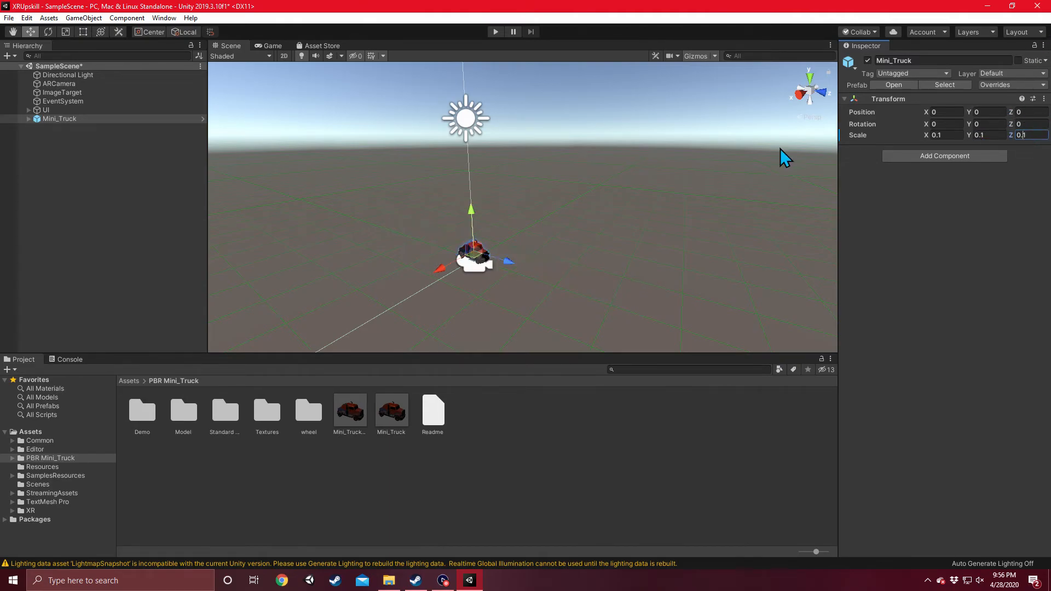
# Step: Frame Mini_Truck and examine from several sides how its reduced size compares with the image target
pyautogui.click(71, 119)
pyautogui.press('f')
pyautogui.moveTo(714, 289); pyautogui.dragTo(666, 215, button='middle')
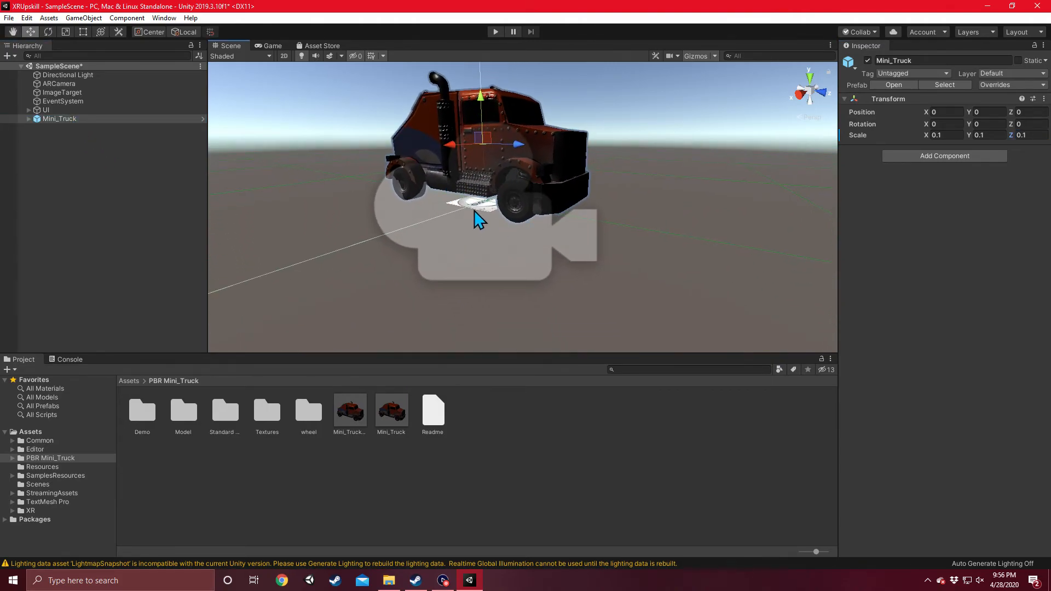
pyautogui.keyDown('alt'); pyautogui.moveTo(674, 219); pyautogui.dragTo(412, 146); pyautogui.keyUp('alt')
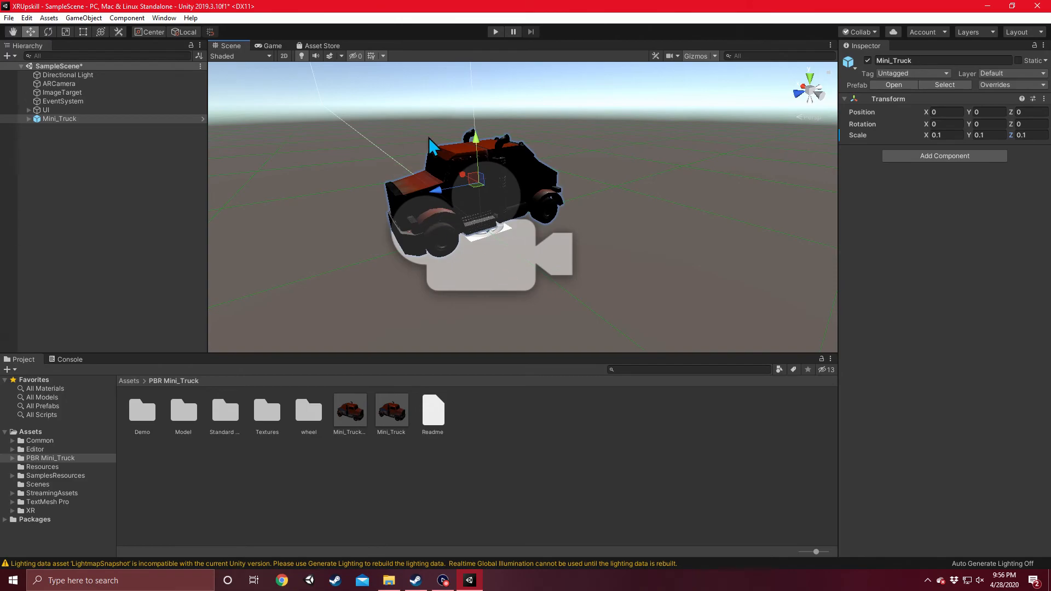
pyautogui.keyDown('alt'); pyautogui.moveTo(602, 197); pyautogui.dragTo(530, 291); pyautogui.keyUp('alt')
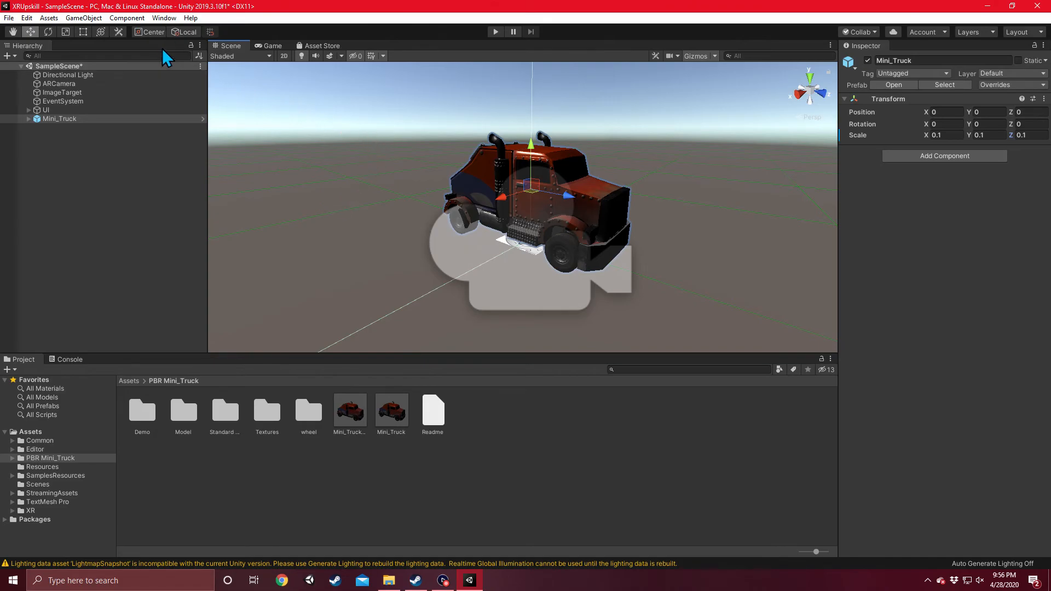
pyautogui.click(48, 18)
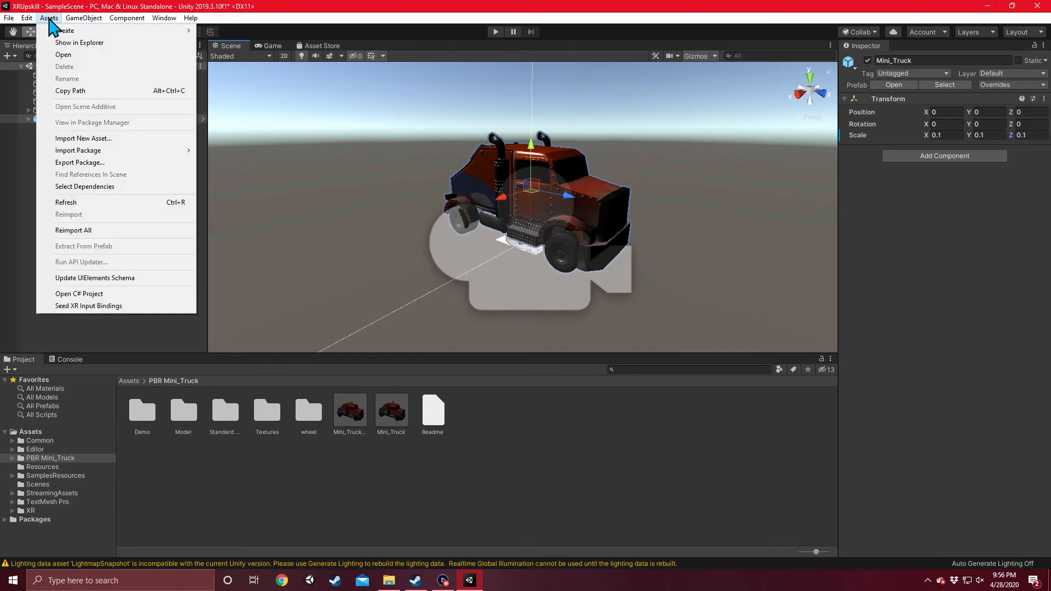
pyautogui.moveTo(60, 153)
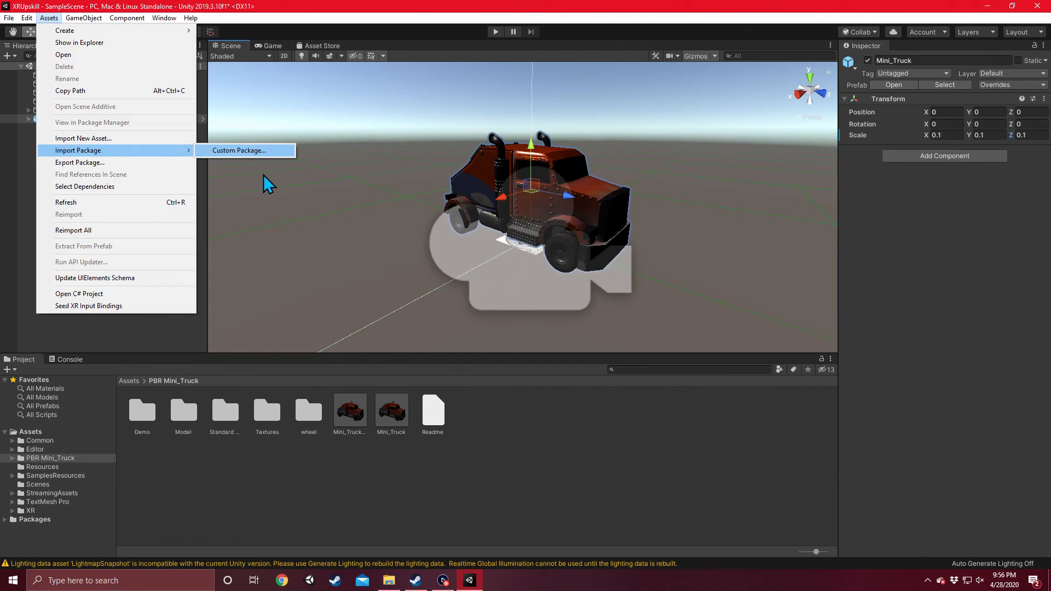
pyautogui.click(472, 497)
# Step: Switch to File Explorer, import FBX model 3 and its 3.FBX meta file from the Mack folder into PBR Mini_Truck, and close the Explorer window
pyautogui.click(388, 582)
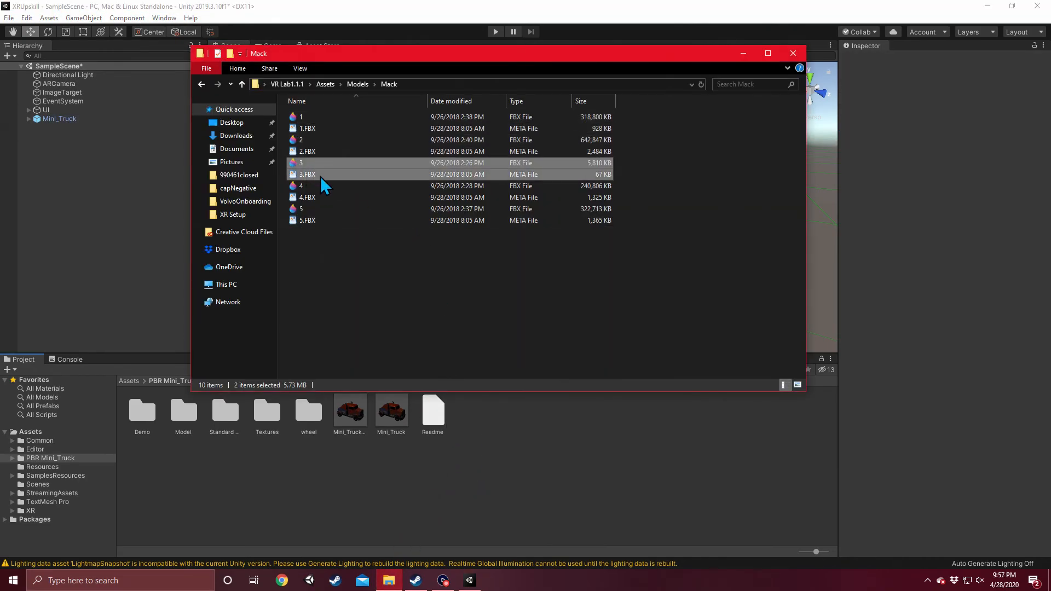
pyautogui.click(344, 255)
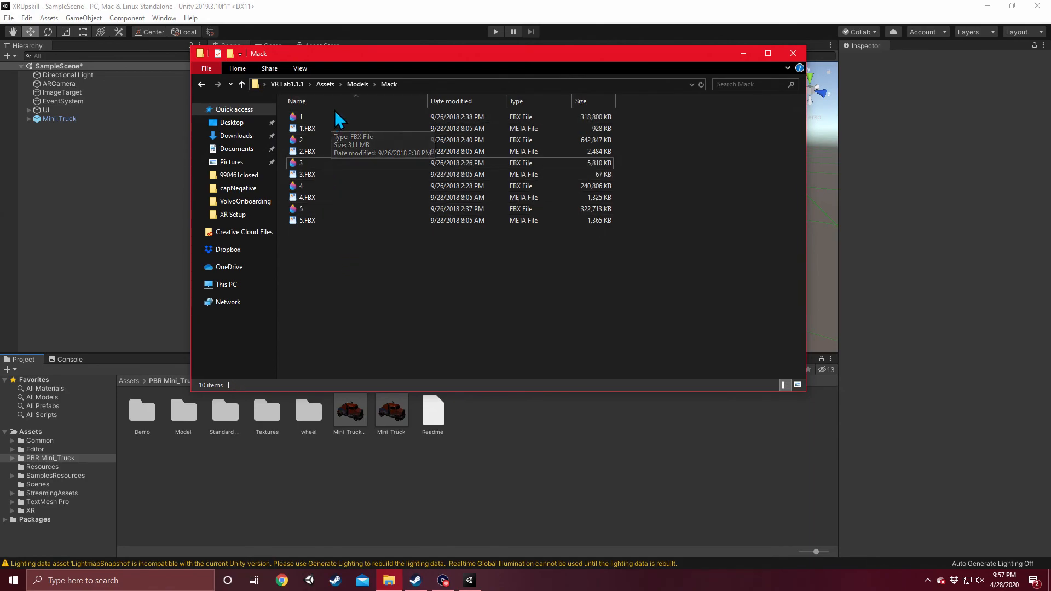
pyautogui.moveTo(373, 53); pyautogui.dragTo(378, 40)
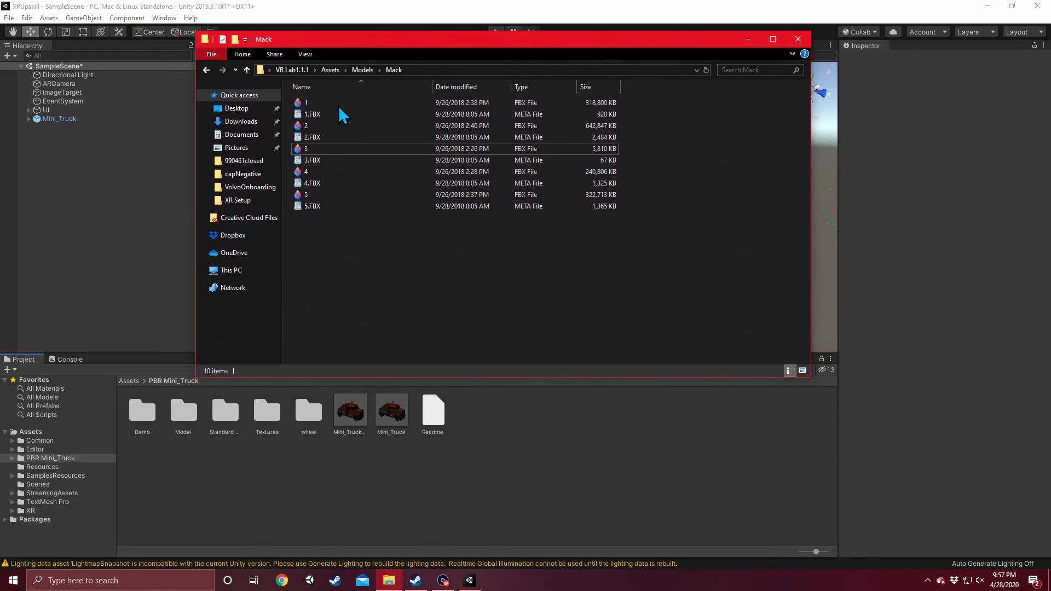
pyautogui.click(326, 151)
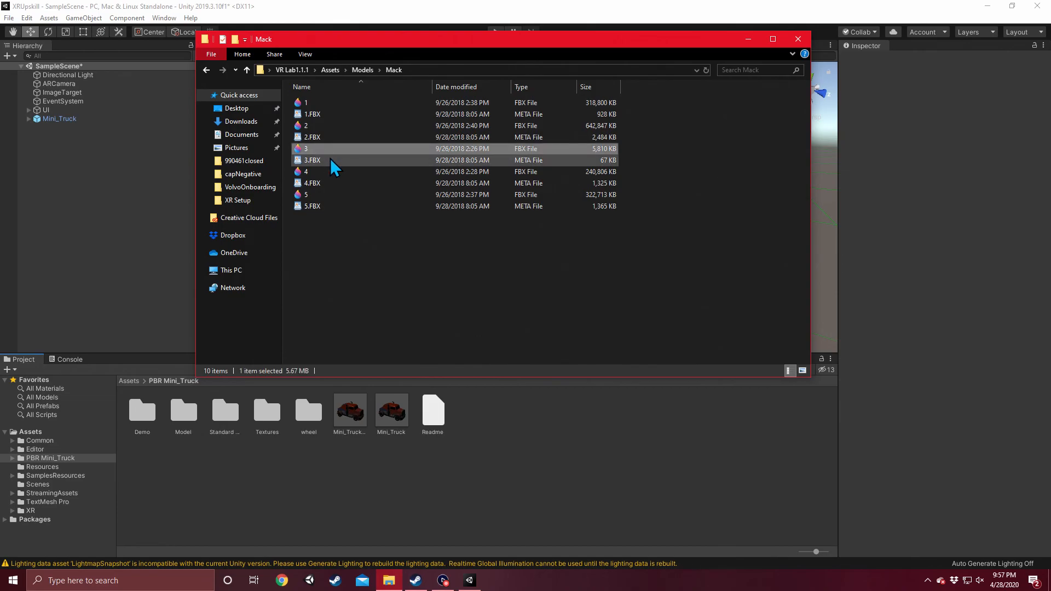
pyautogui.keyDown('shift'); pyautogui.click(330, 159); pyautogui.keyUp('shift')
pyautogui.moveTo(327, 146); pyautogui.dragTo(276, 463)
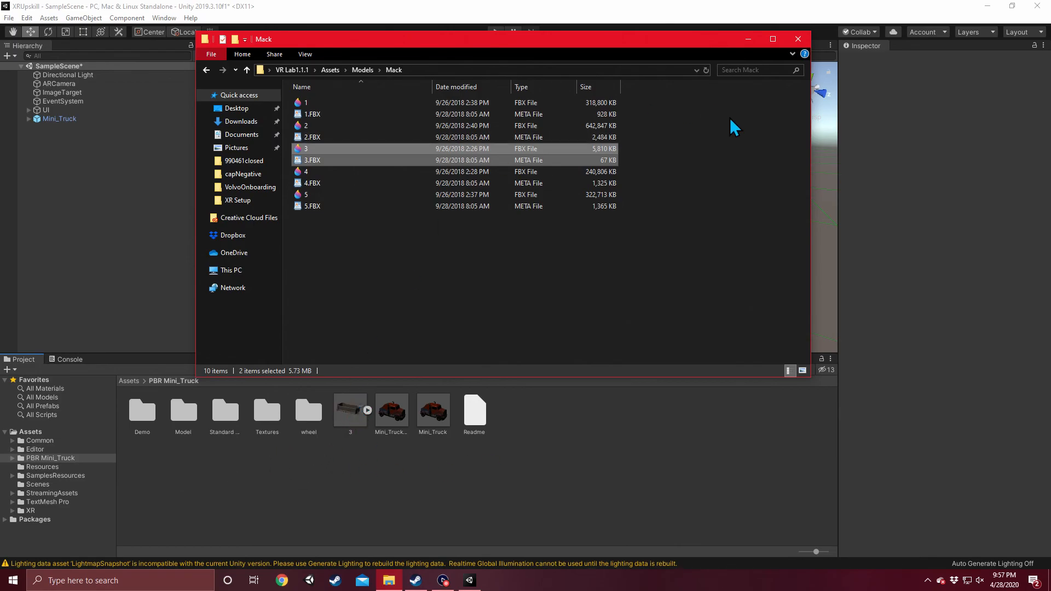
pyautogui.click(798, 39)
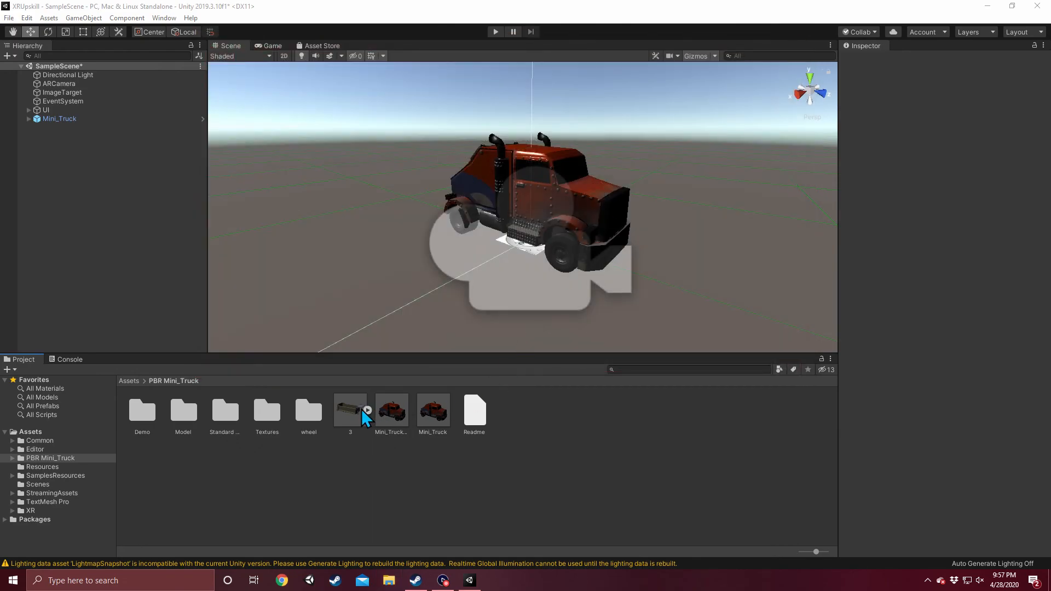
# Step: Delete the imported 3.FBX model from the PBR Mini_Truck assets folder
pyautogui.rightClick(347, 408)
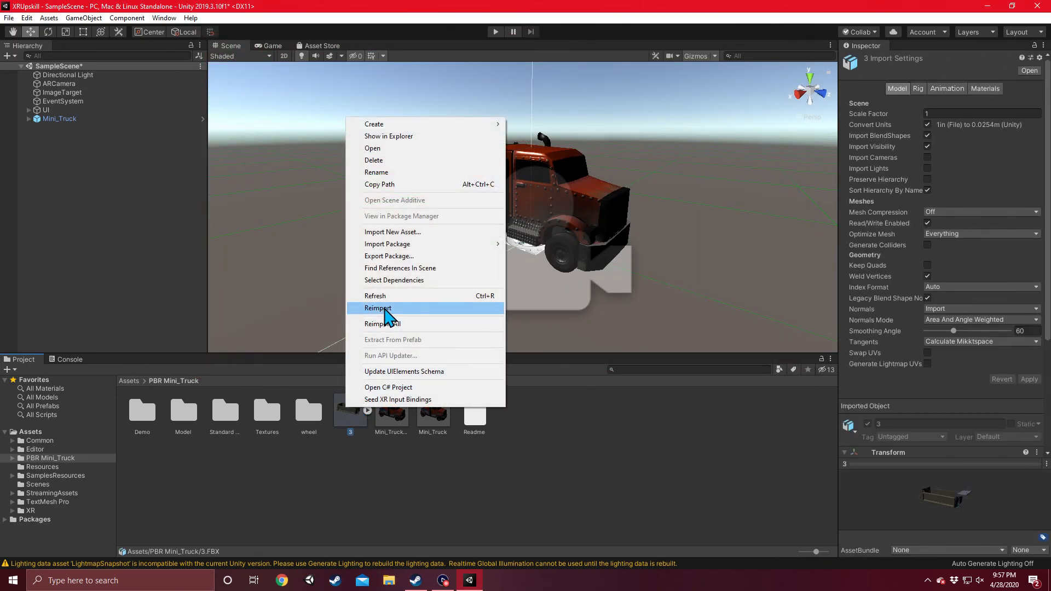
pyautogui.click(403, 160)
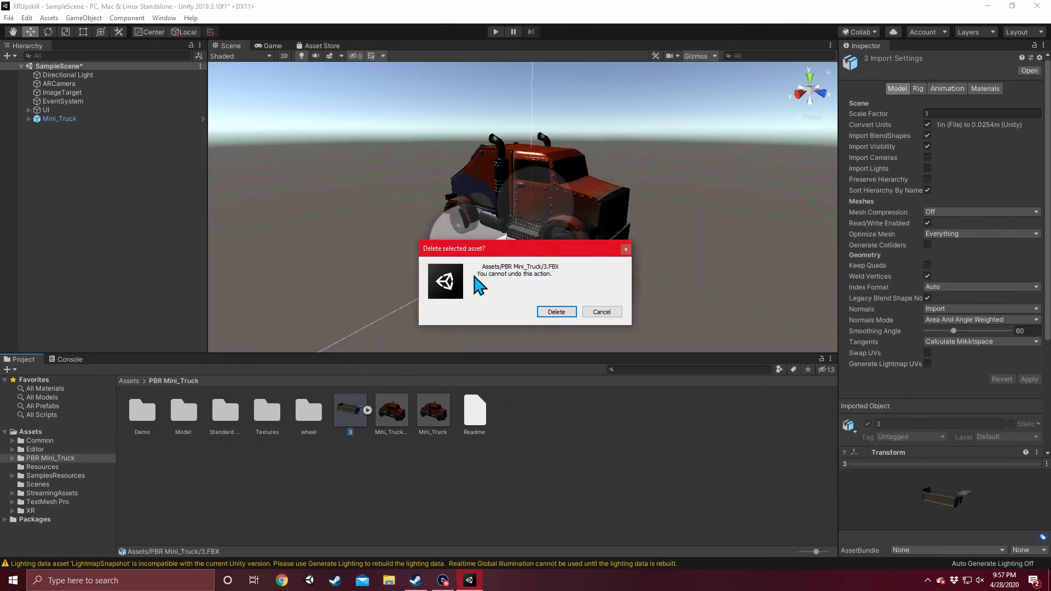
pyautogui.click(556, 312)
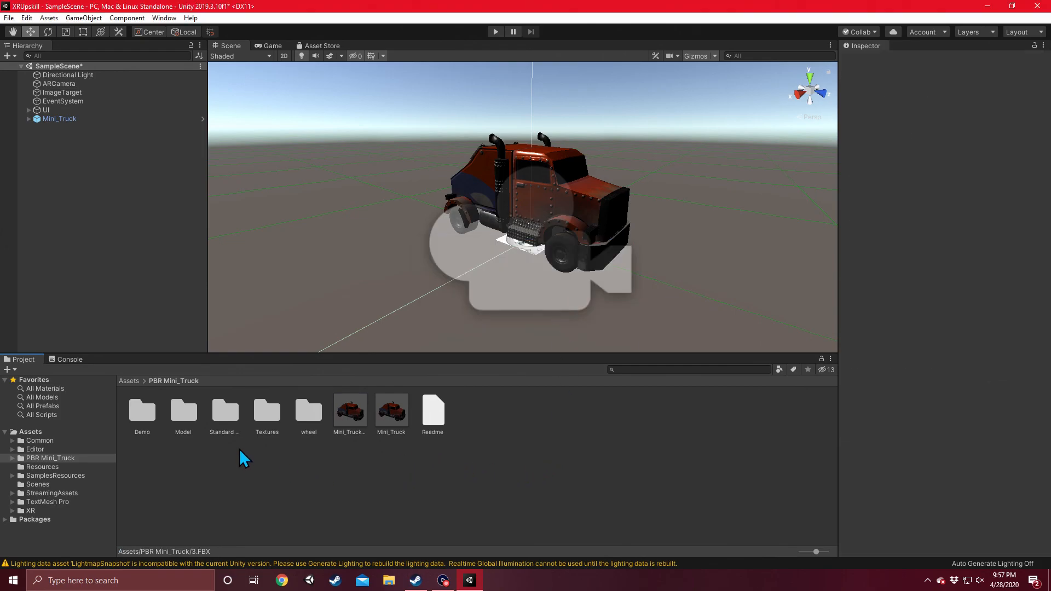